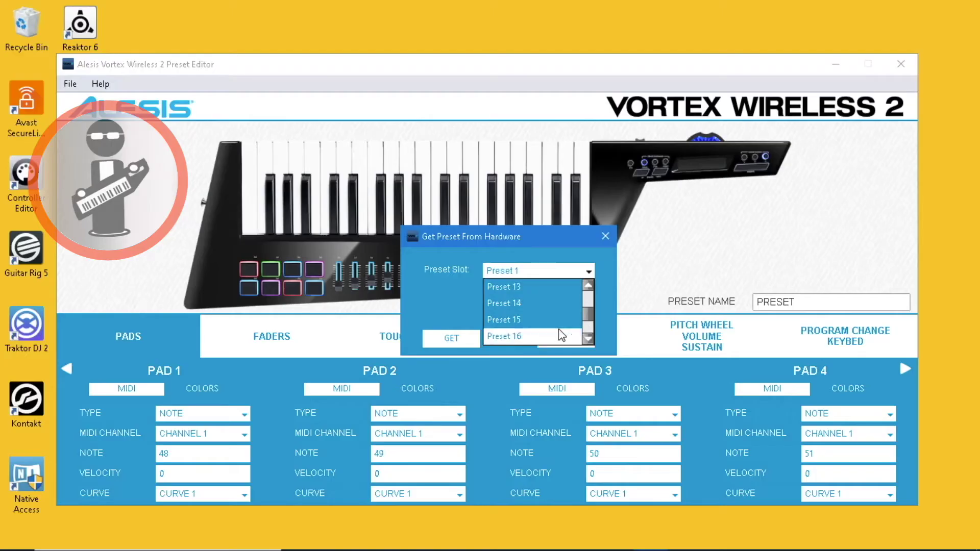
# Retrieve Preset 16 from the Vortex keytar into the editor and confirm the retrieval.
pyautogui.click(561, 335)
pyautogui.click(466, 339)
pyautogui.click(552, 326)
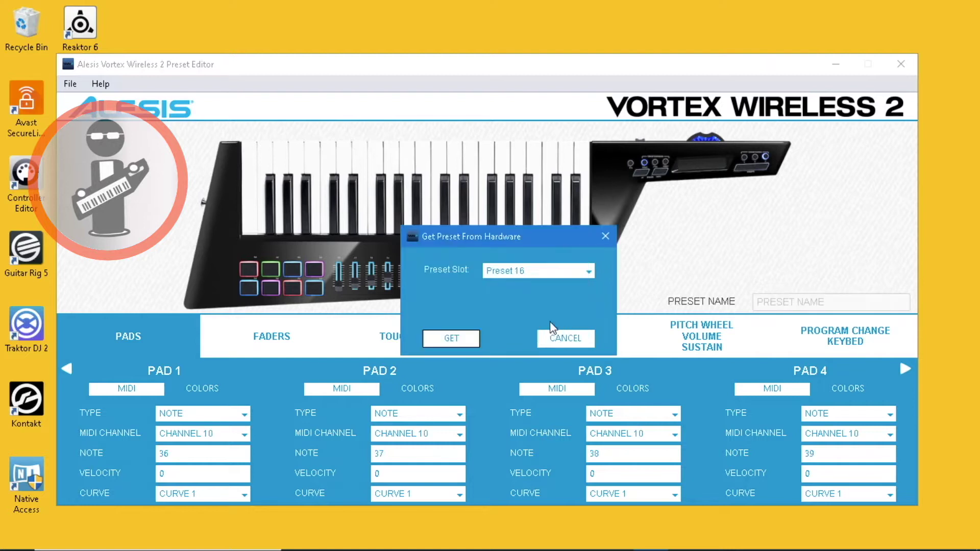
# Make pad 1 a CC toggle on MIDI channel 1 with ON value 127.
pyautogui.click(553, 337)
pyautogui.click(245, 414)
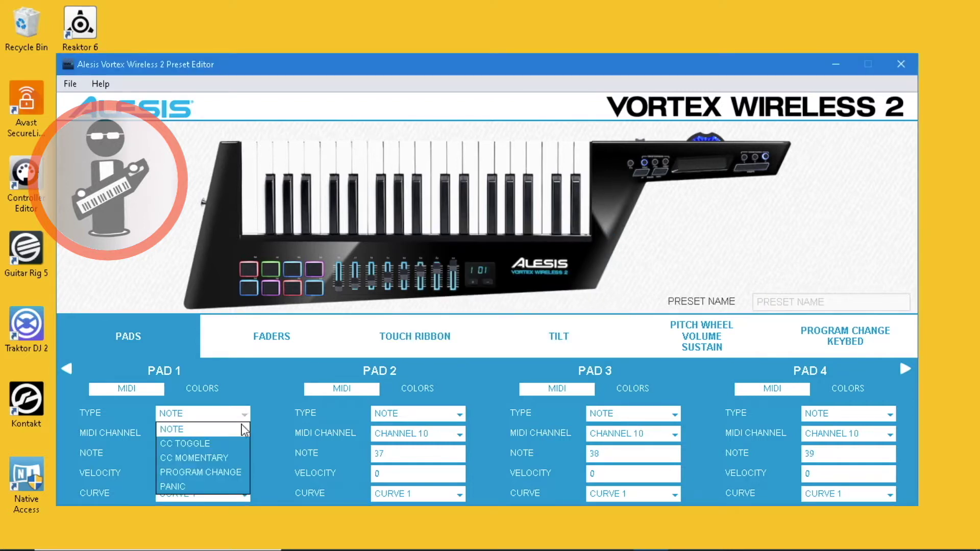
pyautogui.click(231, 444)
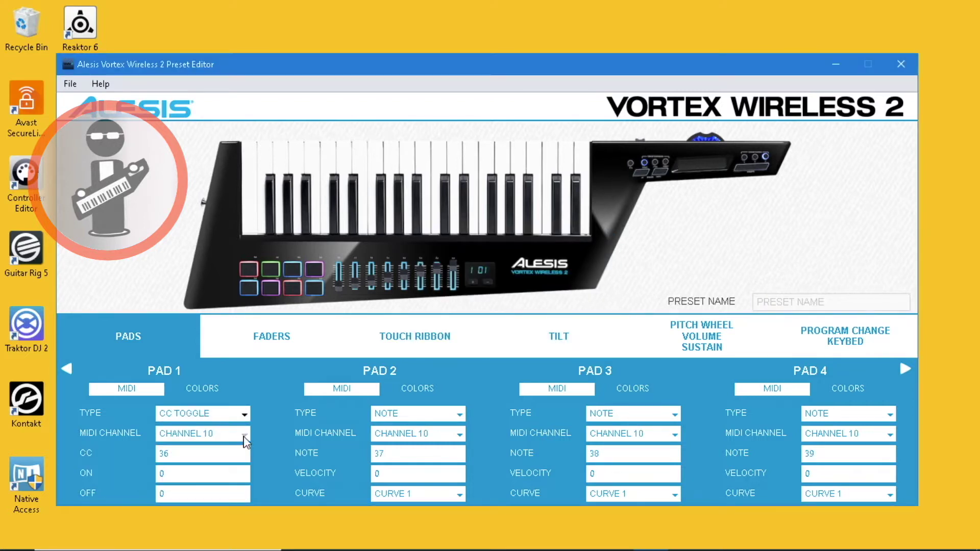
pyautogui.click(244, 437)
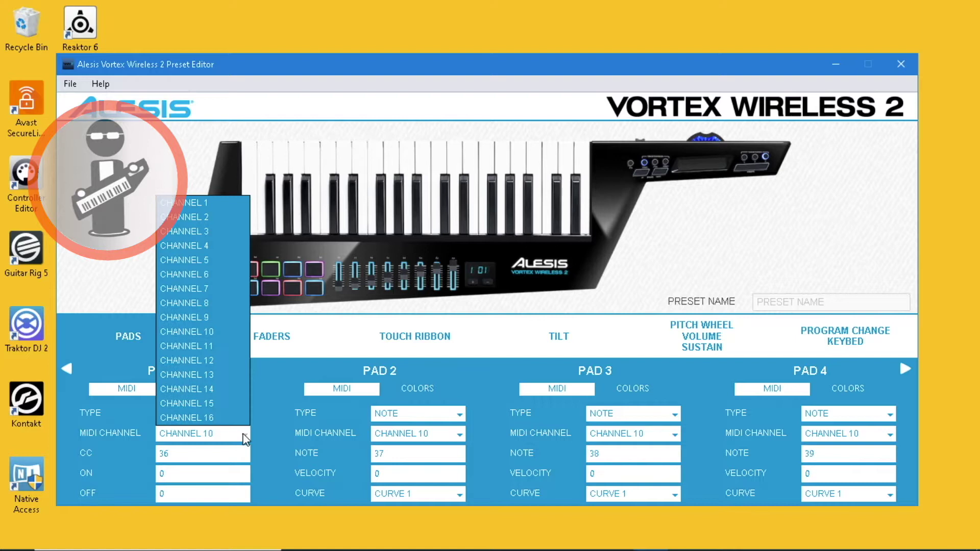
pyautogui.click(231, 205)
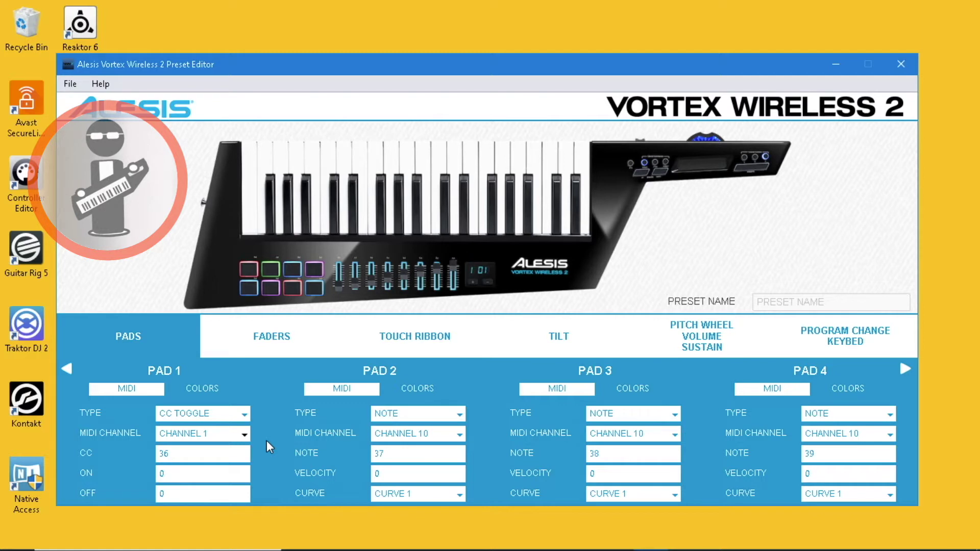
pyautogui.click(213, 474)
pyautogui.press('BackSpace')
pyautogui.write('127')
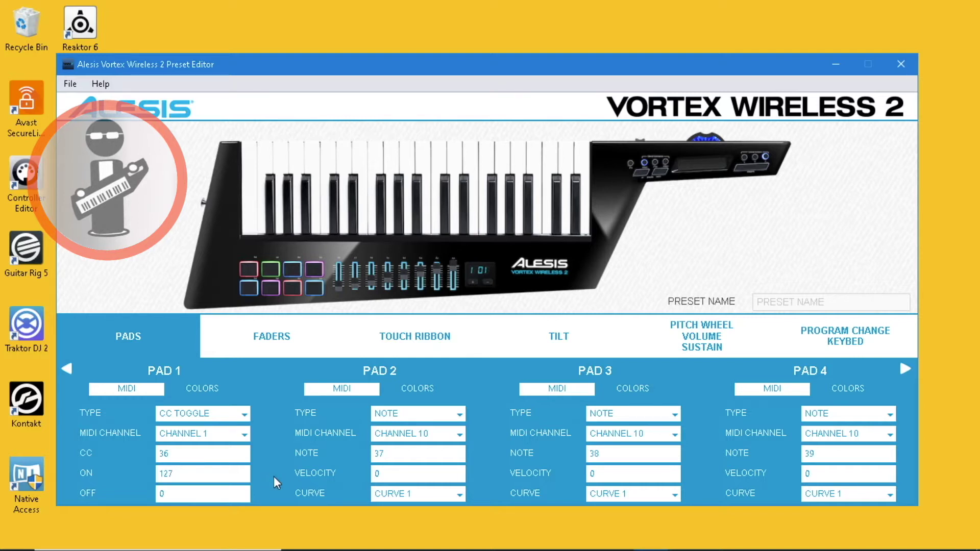
# Set pads 2 and 3 to CC toggle on channel 1 with ON value 127.
pyautogui.click(460, 414)
pyautogui.click(404, 444)
pyautogui.click(459, 433)
pyautogui.click(403, 200)
pyautogui.doubleClick(418, 473)
pyautogui.write('127')
pyautogui.click(675, 414)
pyautogui.click(617, 444)
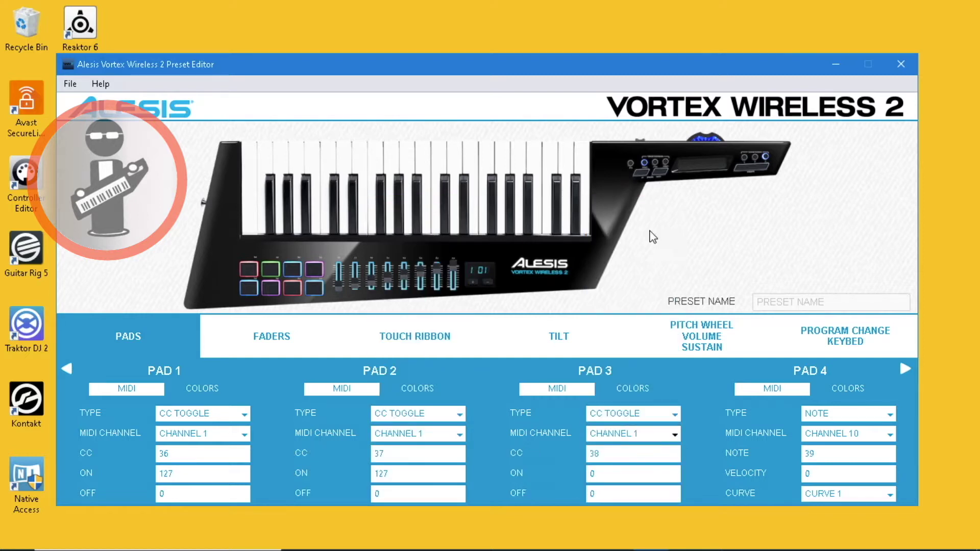
pyautogui.doubleClick(628, 474)
pyautogui.write('127')
# Make pad 4 a CC toggle with ON value 127.
pyautogui.click(890, 413)
pyautogui.click(875, 444)
pyautogui.doubleClick(831, 474)
pyautogui.write('127')
# On pads 5–8, set pads 5 and 6 to CC toggle, channel 1, ON 127.
pyautogui.click(904, 368)
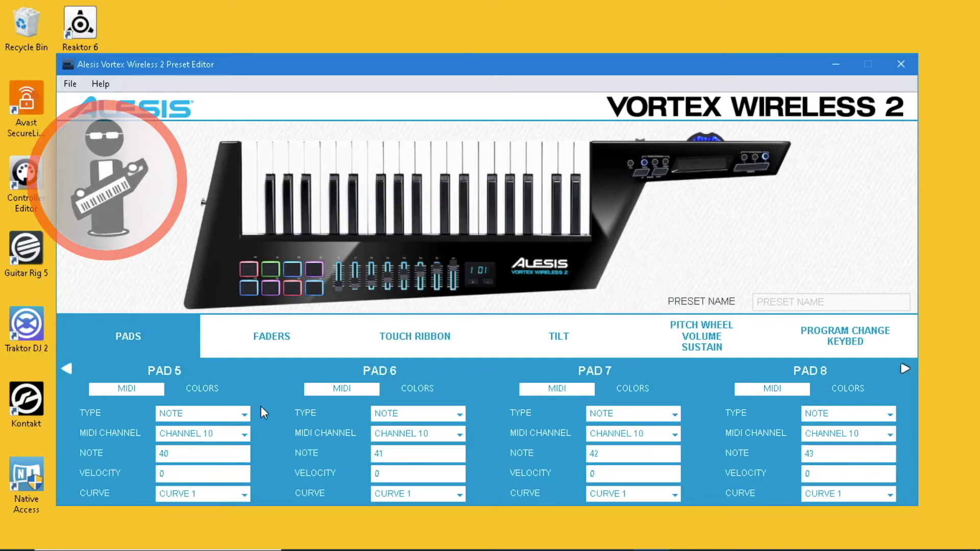
pyautogui.click(187, 444)
pyautogui.click(188, 200)
pyautogui.doubleClick(225, 473)
pyautogui.write('127')
pyautogui.click(460, 414)
pyautogui.click(403, 444)
pyautogui.click(459, 433)
pyautogui.click(403, 200)
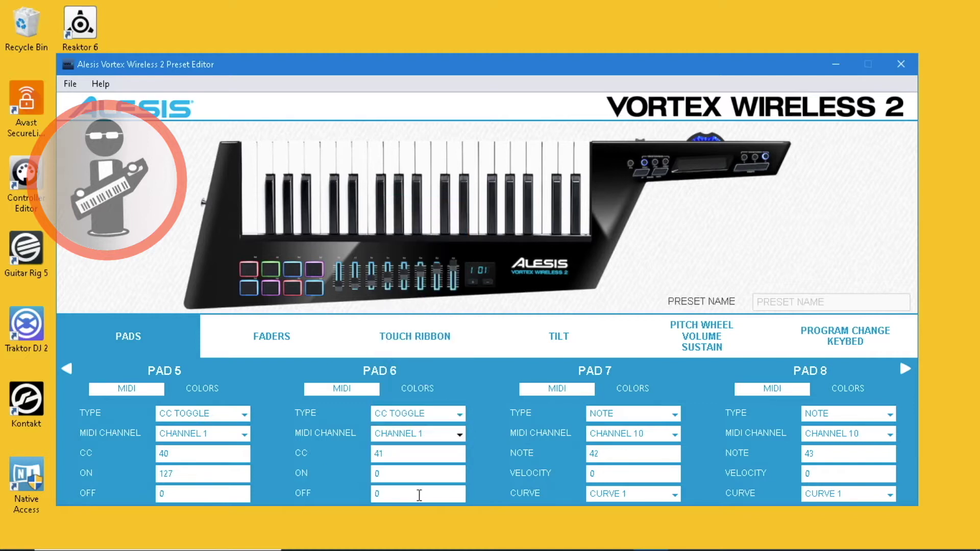
pyautogui.doubleClick(418, 473)
pyautogui.write('127')
# Make pad 7 a CC toggle on channel 1 and pad 8 a CC toggle.
pyautogui.click(675, 413)
pyautogui.click(617, 444)
pyautogui.click(675, 434)
pyautogui.click(642, 201)
pyautogui.doubleClick(620, 474)
# Enter 127 as pad 7's ON value, then set pad 1's colours 1 and 4 to green.
pyautogui.write('127')
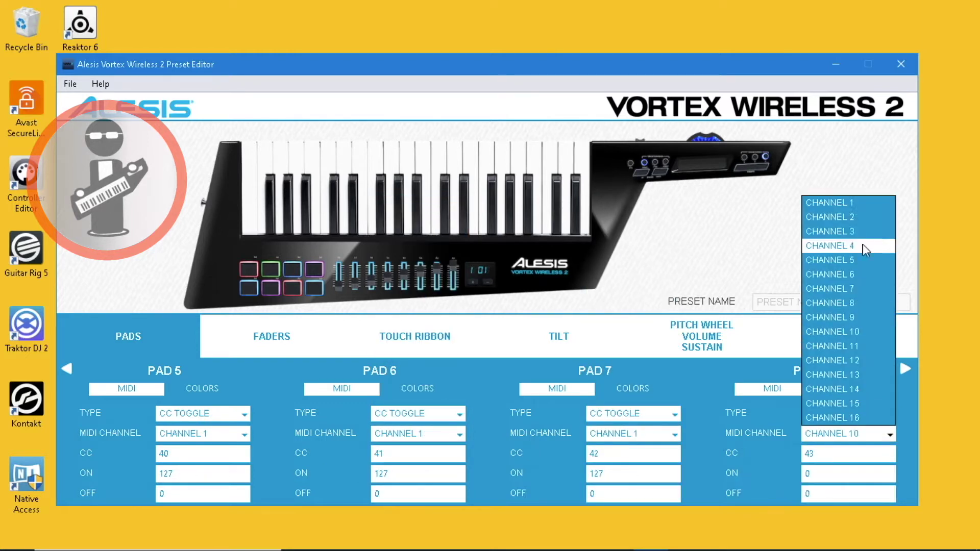
pyautogui.click(225, 414)
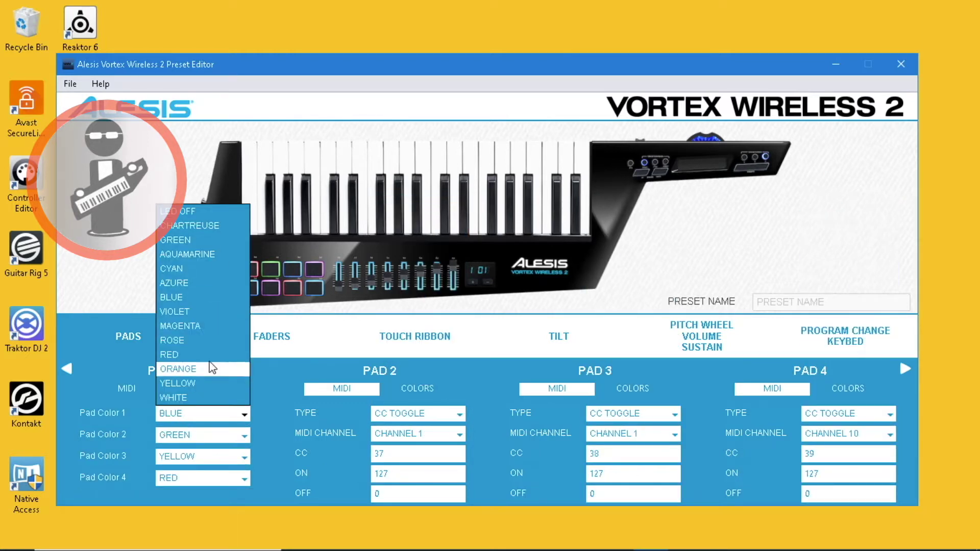
pyautogui.click(204, 240)
pyautogui.click(244, 474)
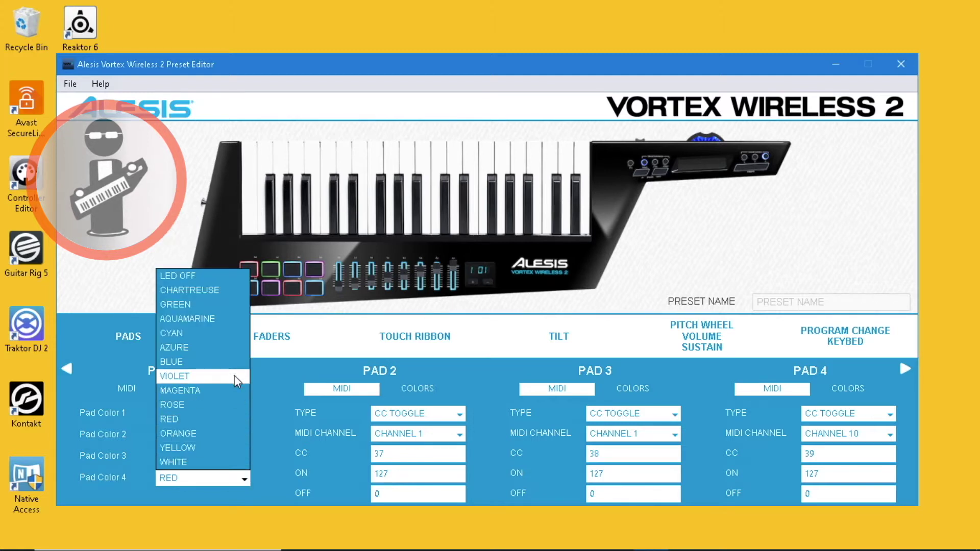
pyautogui.click(204, 304)
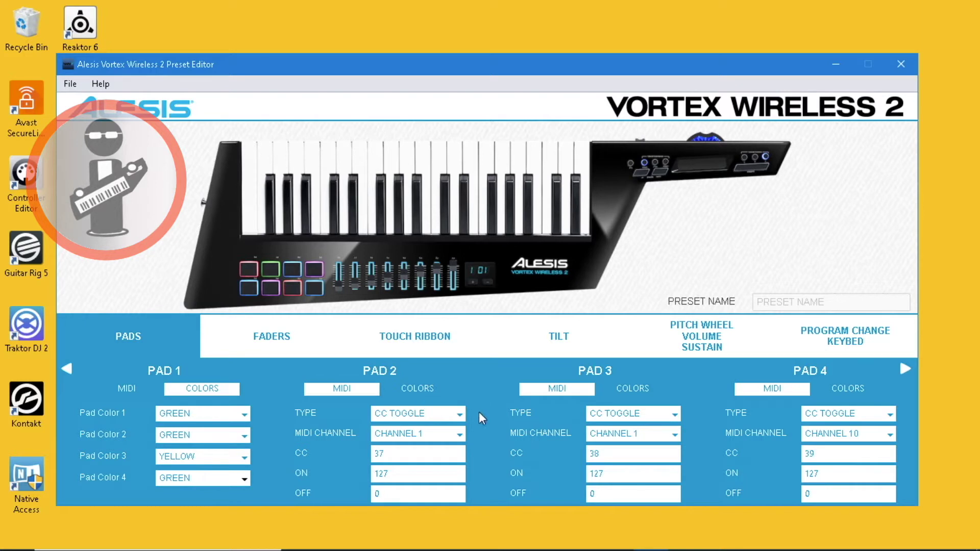
# Set pad 2's colours 1 and 4 to cyan and pad 3's to white.
pyautogui.click(417, 389)
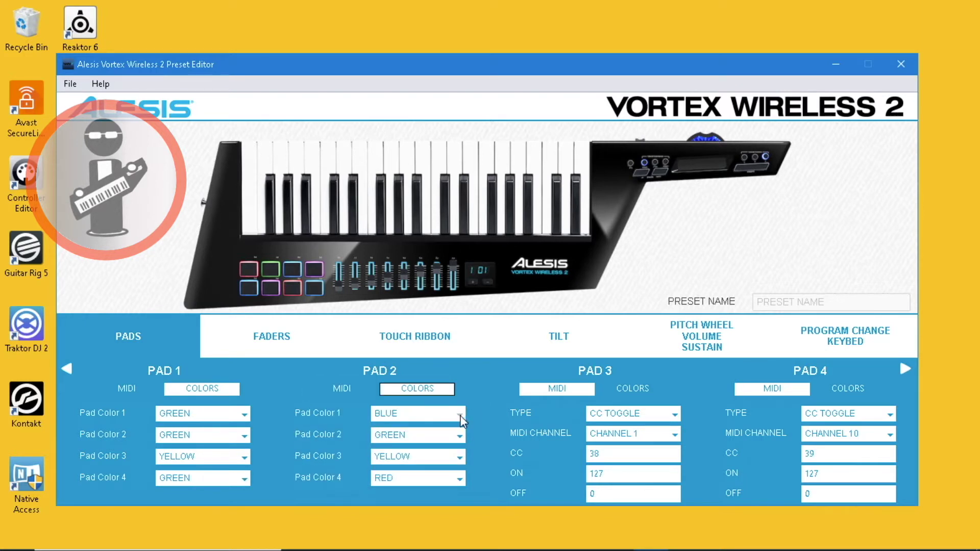
pyautogui.click(461, 420)
pyautogui.click(417, 270)
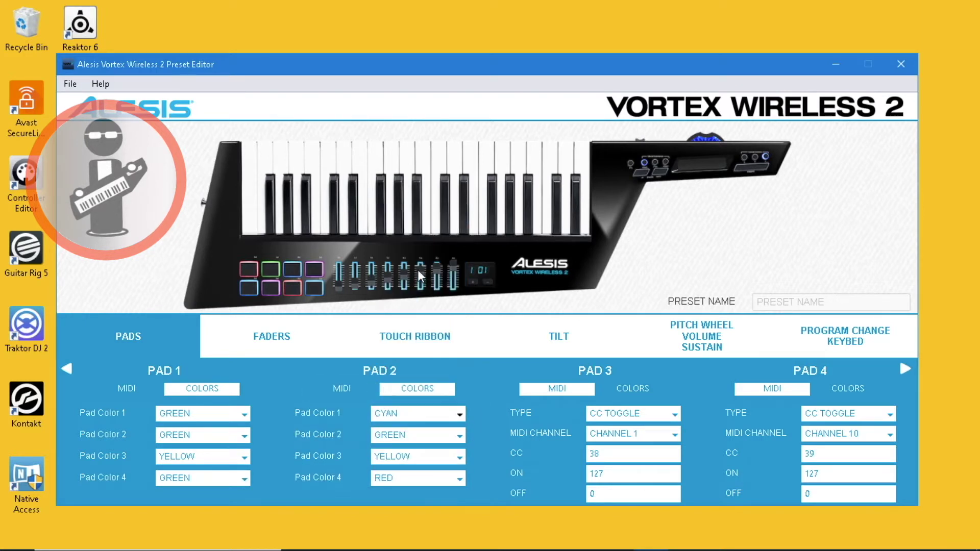
pyautogui.click(464, 481)
pyautogui.click(442, 333)
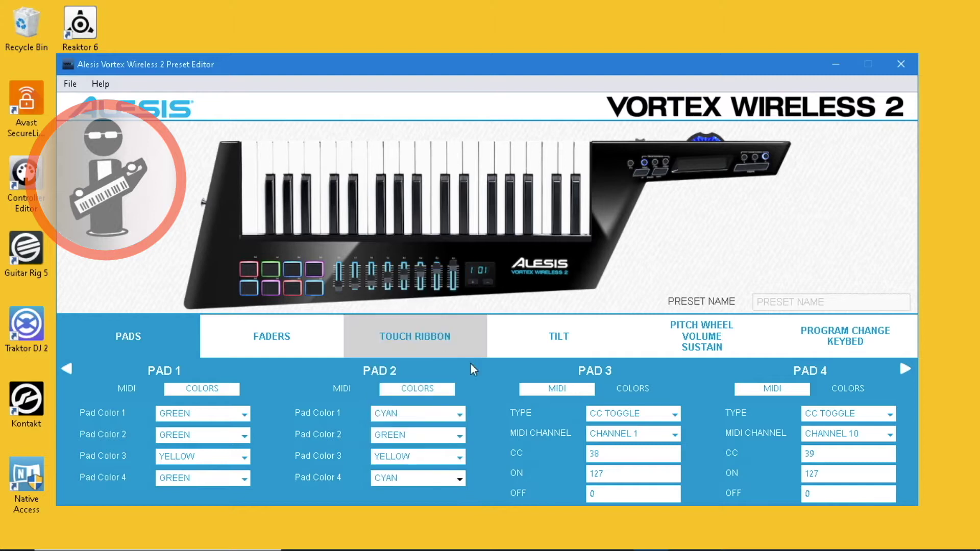
pyautogui.click(630, 388)
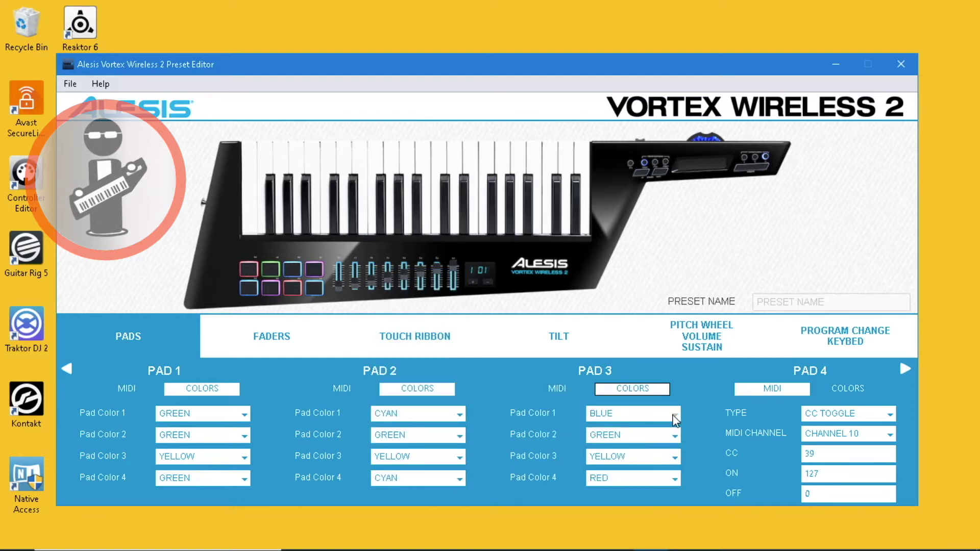
pyautogui.click(675, 419)
pyautogui.click(653, 399)
pyautogui.click(676, 477)
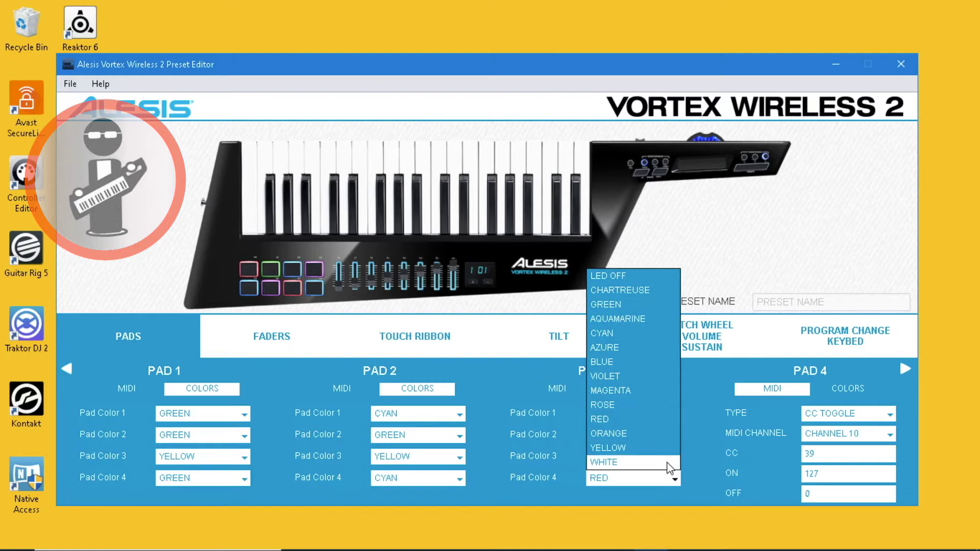
pyautogui.click(669, 461)
# Set pad 4's colours 1 and 4 to red.
pyautogui.click(848, 388)
pyautogui.click(889, 415)
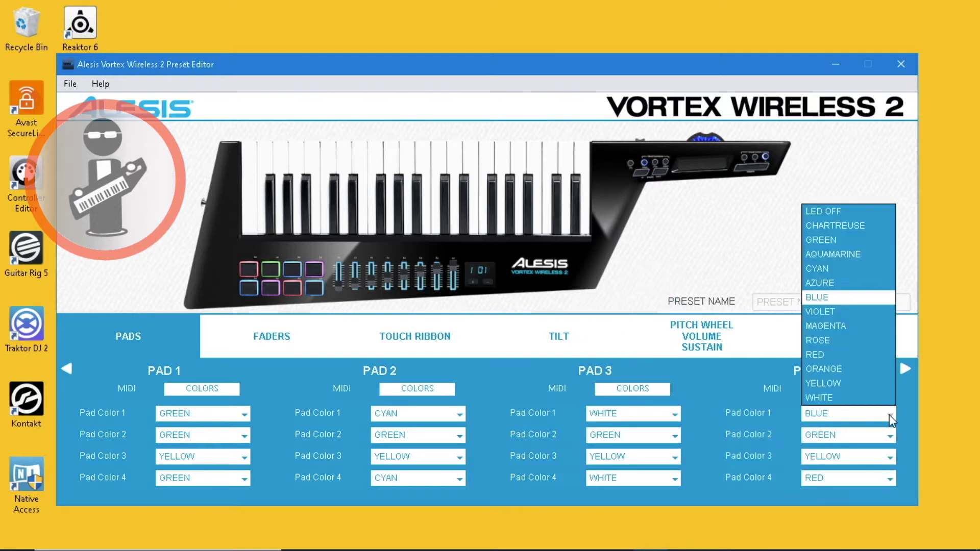
pyautogui.click(861, 355)
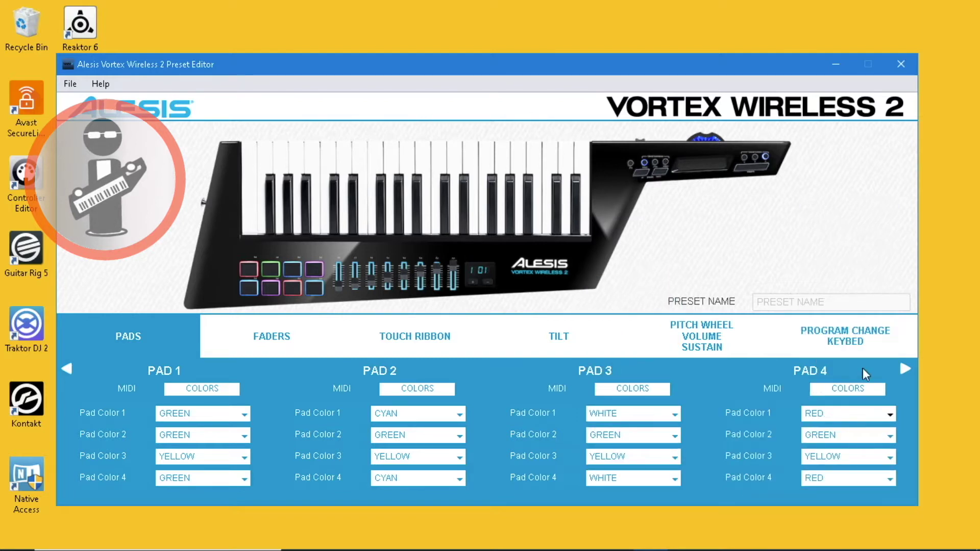
pyautogui.click(890, 483)
pyautogui.click(884, 482)
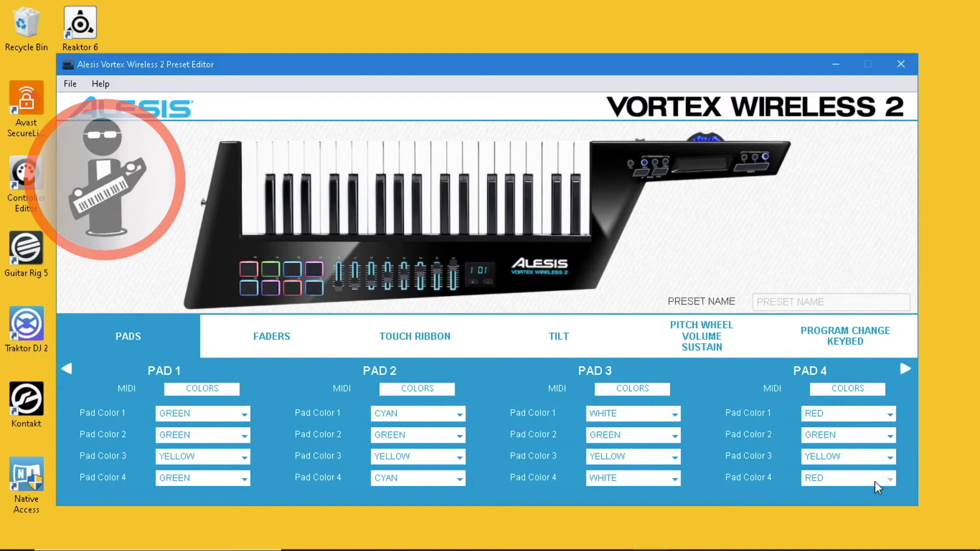
# On pads 5–8, set pad 7's colours 1 and 4 to orange and pad 8's to yellow.
pyautogui.click(904, 370)
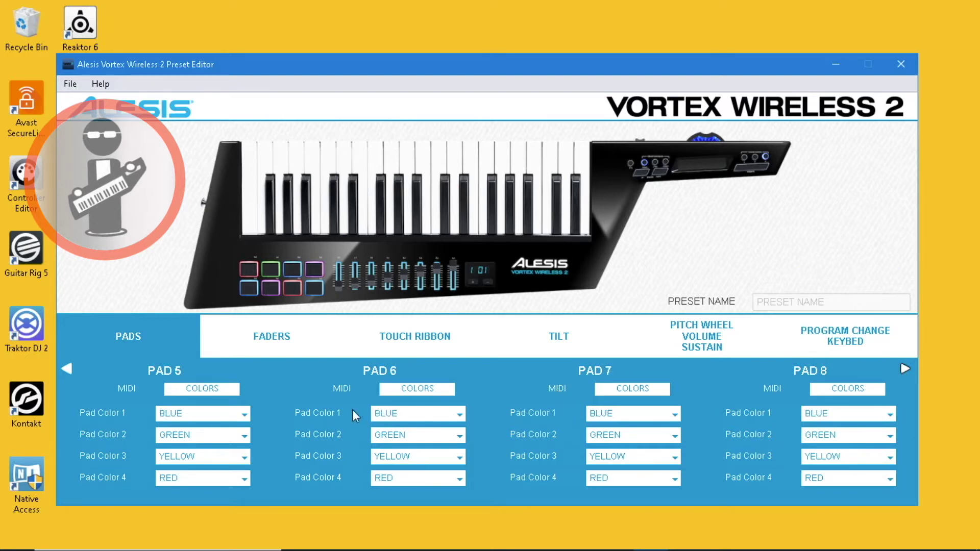
pyautogui.click(673, 414)
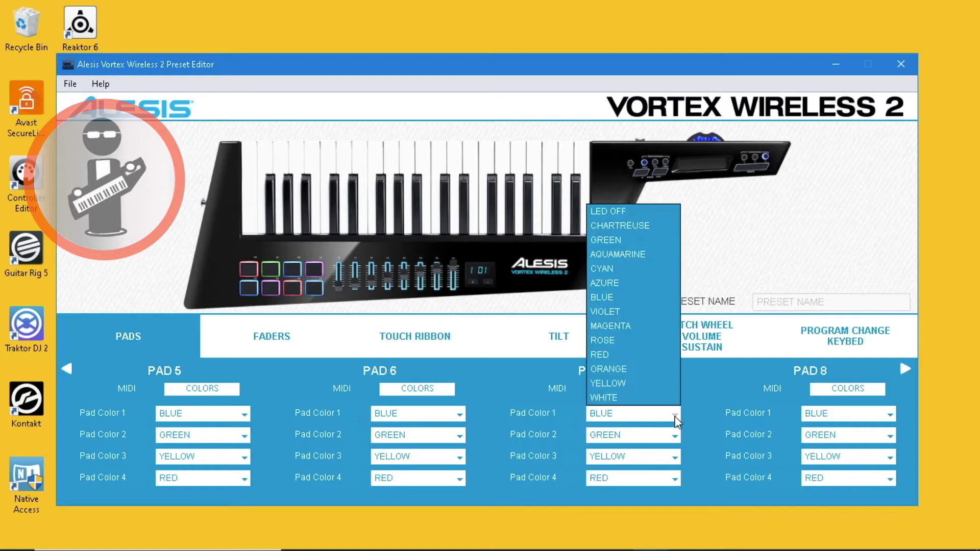
pyautogui.click(664, 368)
pyautogui.click(674, 479)
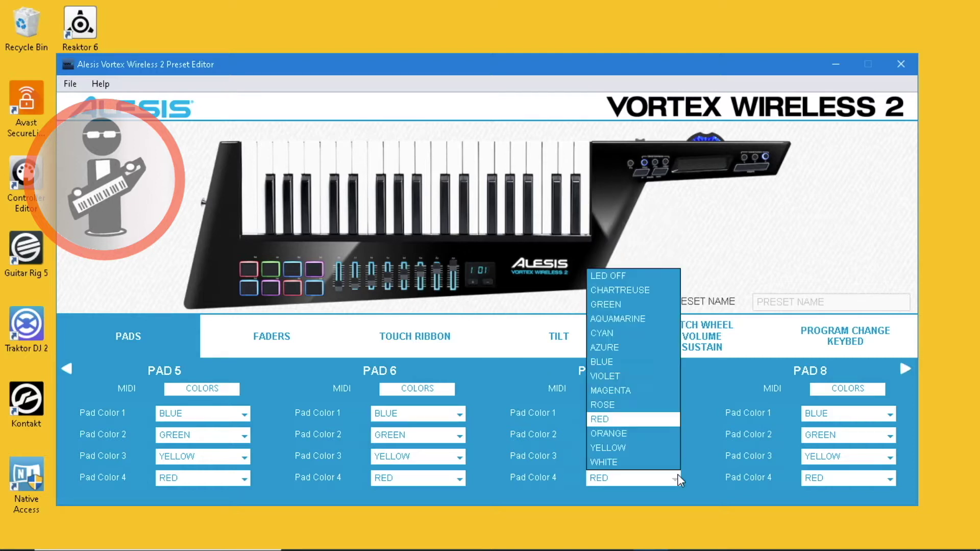
pyautogui.click(665, 433)
pyautogui.click(890, 414)
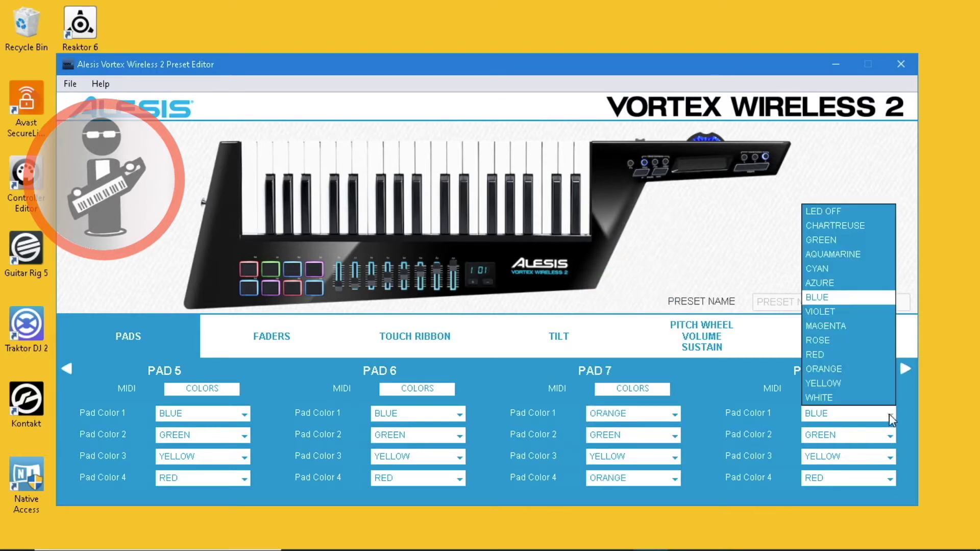
pyautogui.click(865, 386)
pyautogui.click(890, 478)
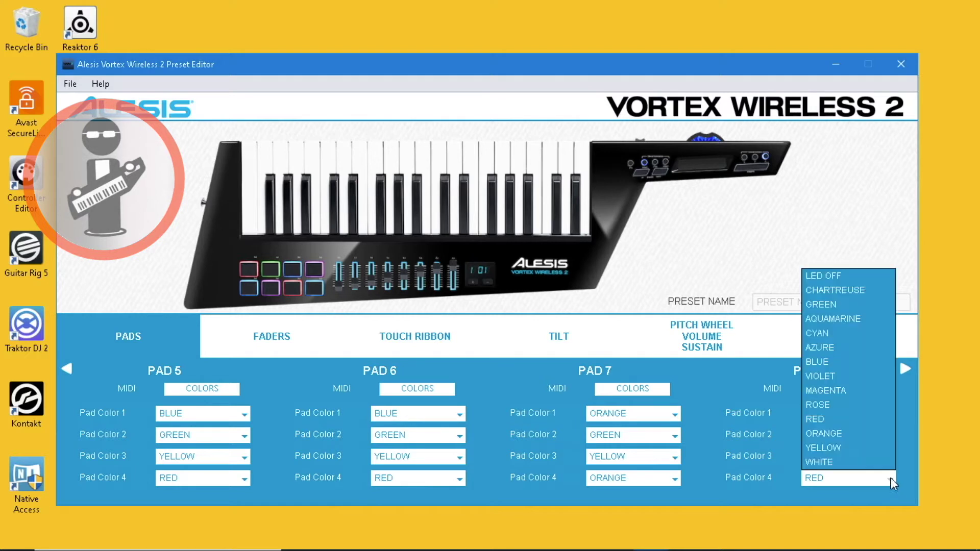
pyautogui.click(869, 449)
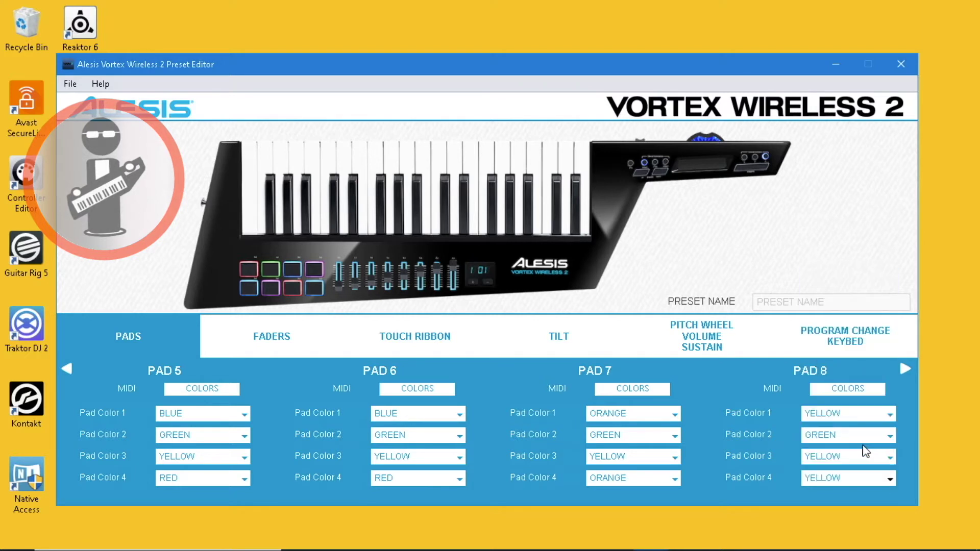
# Review the fader, touch ribbon and tilt CC settings, keeping ribbon release mode at LATCH.
pyautogui.click(276, 339)
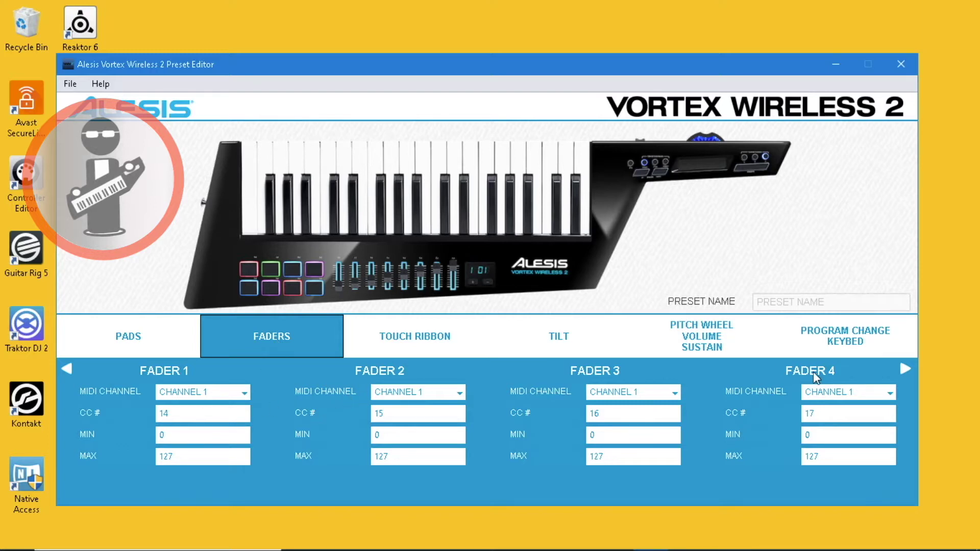
pyautogui.click(902, 368)
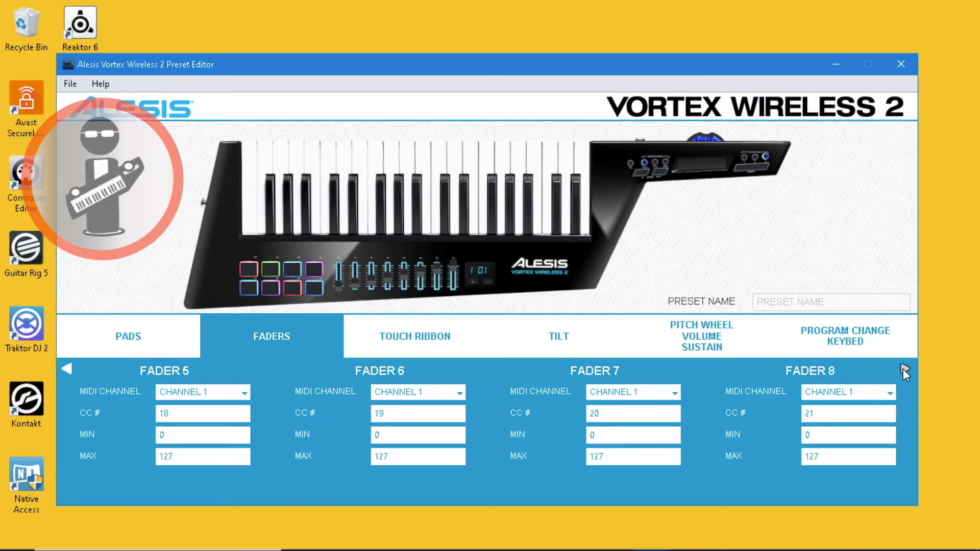
pyautogui.click(437, 337)
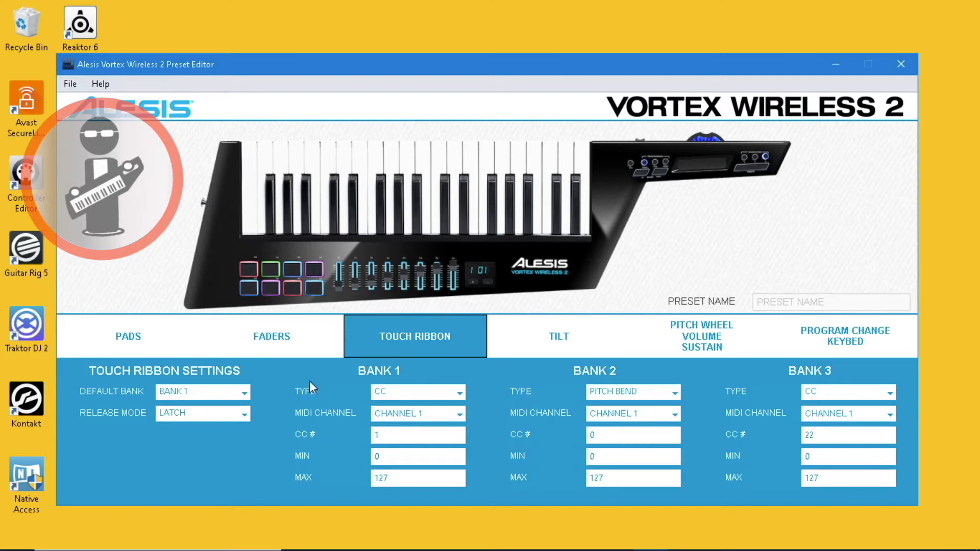
pyautogui.click(395, 436)
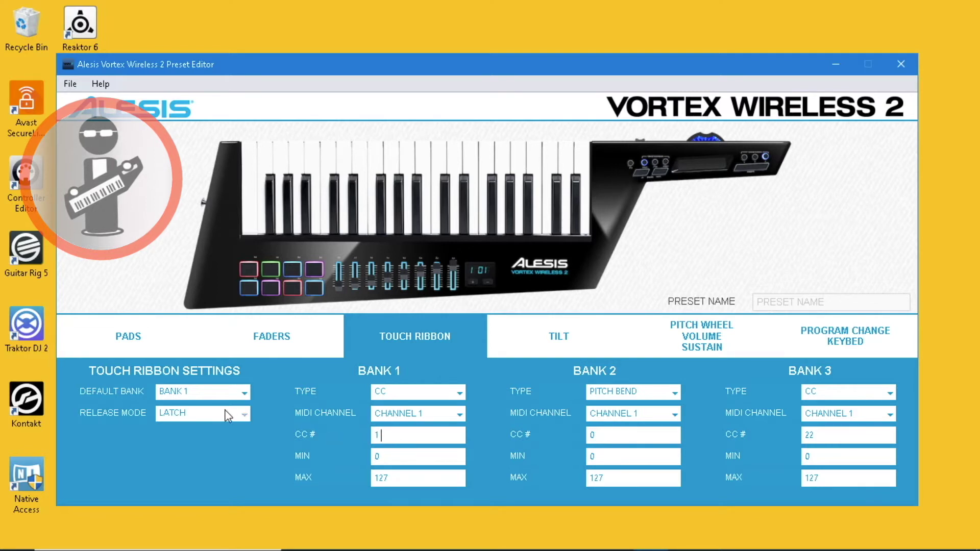
pyautogui.click(241, 416)
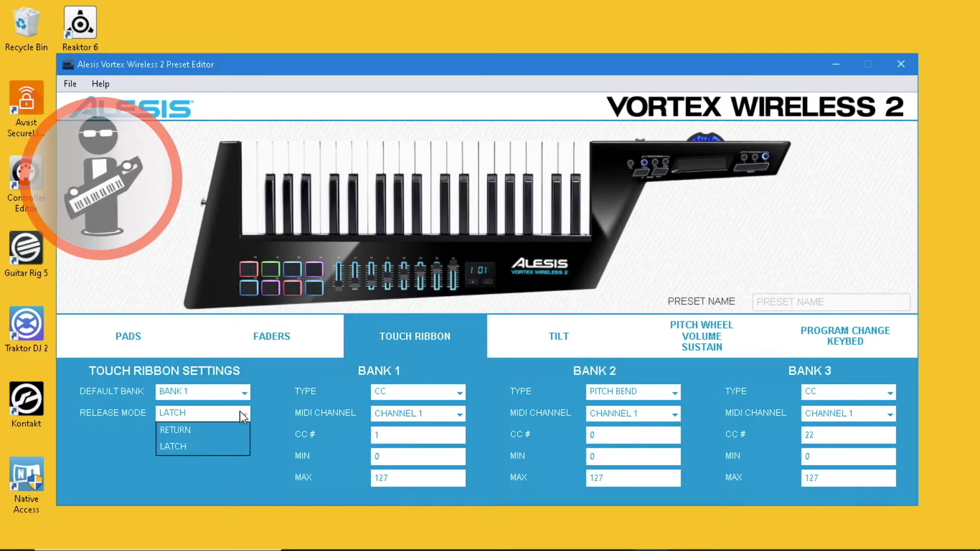
pyautogui.click(230, 451)
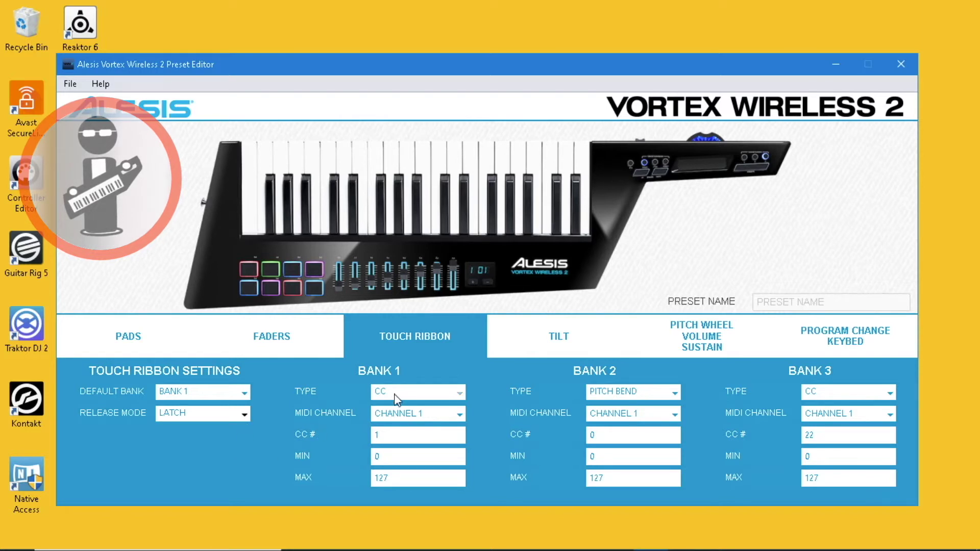
pyautogui.click(549, 332)
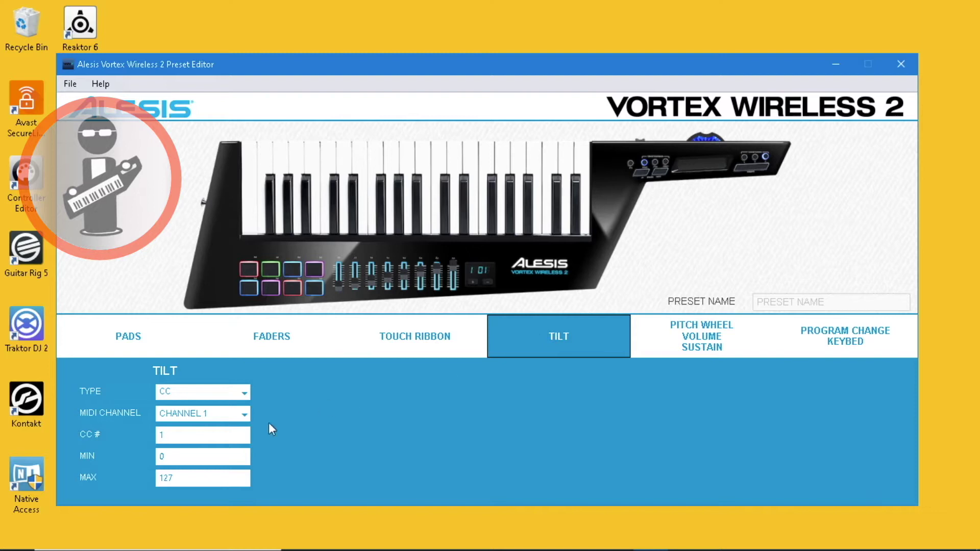
pyautogui.click(233, 434)
# Set Send On Load to NO and start sending the preset to the keytar.
pyautogui.click(845, 335)
pyautogui.click(244, 392)
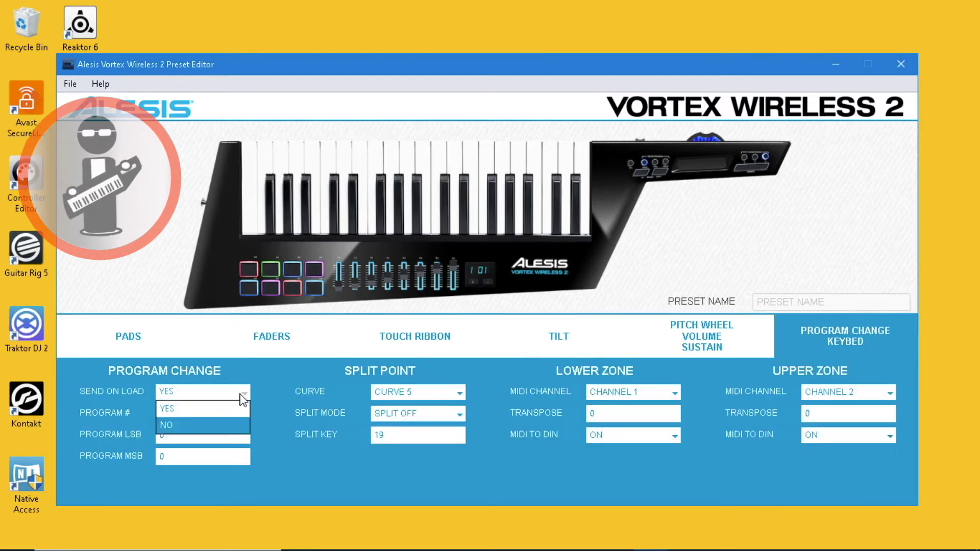
pyautogui.click(234, 426)
pyautogui.click(70, 84)
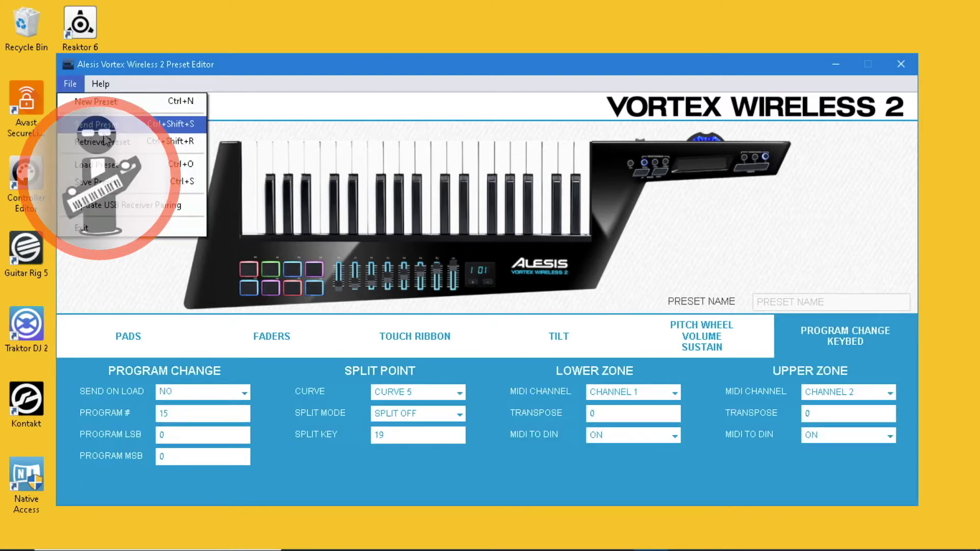
pyautogui.click(123, 133)
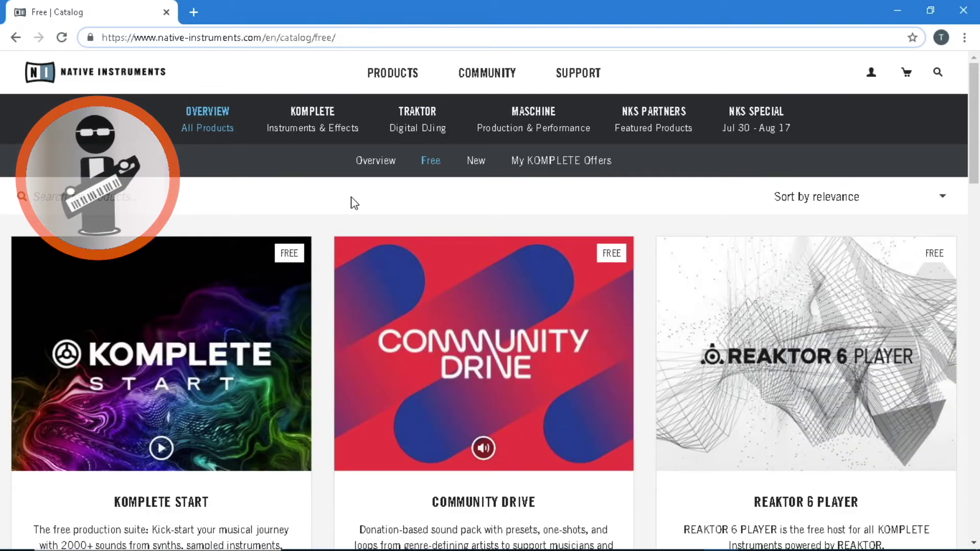
# Open the Komplete Start product page and continue to its Download Now page.
pyautogui.click(253, 343)
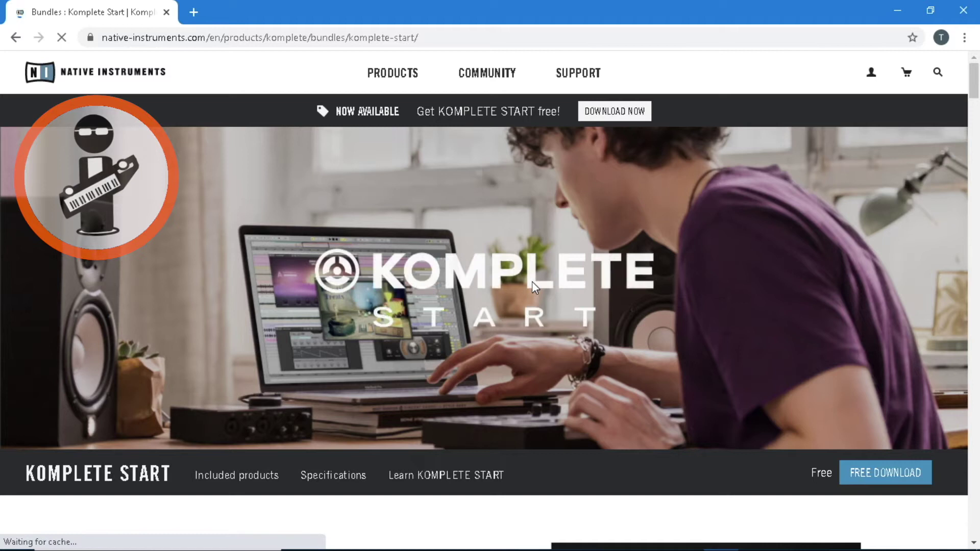
pyautogui.click(618, 111)
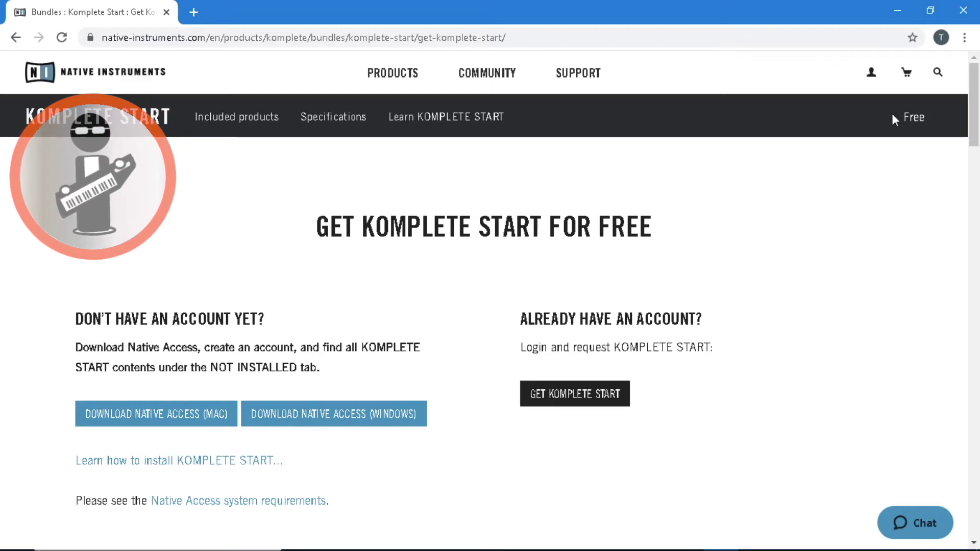
# Close Chrome and launch Native Access from its desktop icon.
pyautogui.click(964, 12)
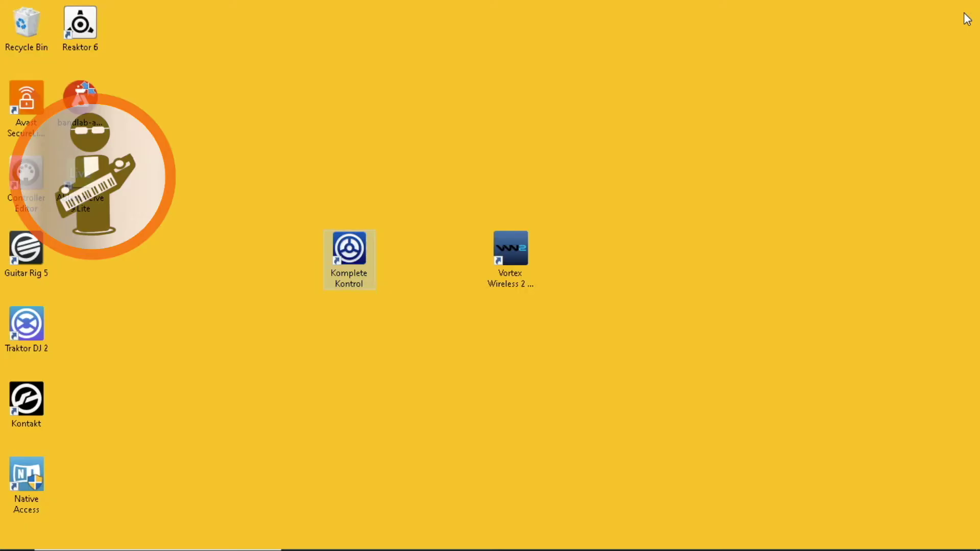
pyautogui.doubleClick(27, 476)
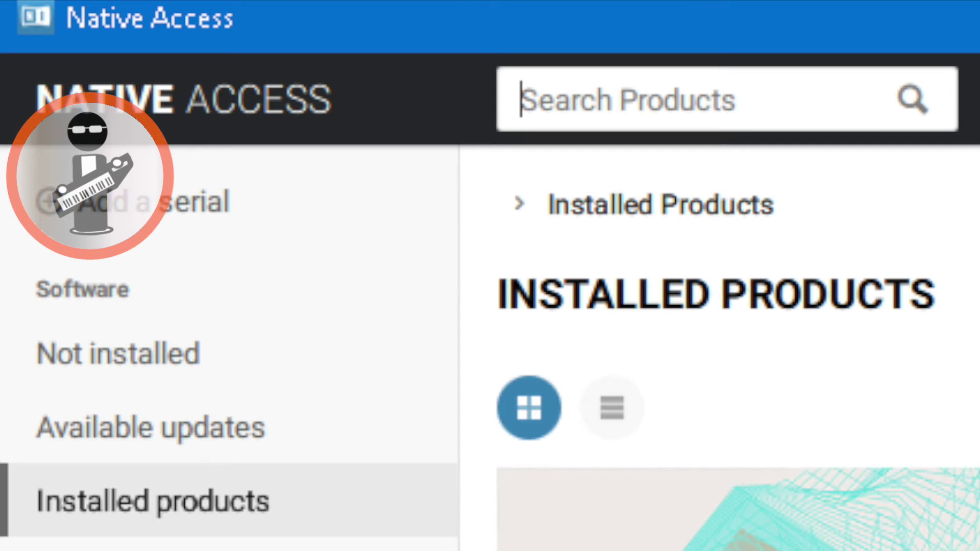
# Launch Komplete Kontrol, set Preferences audio to the ZOOM U-22 ASIO Driver, and view MIDI inputs.
pyautogui.doubleClick(350, 247)
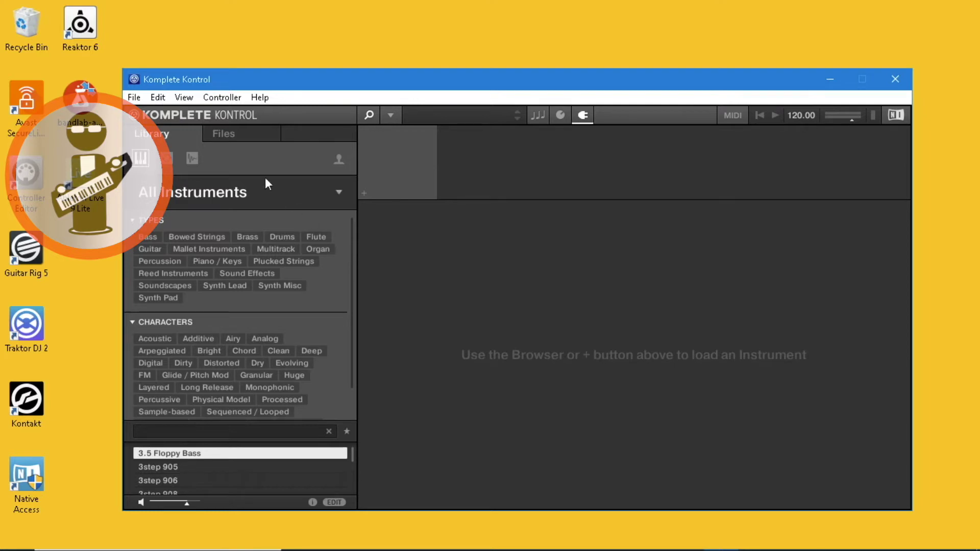
pyautogui.click(157, 99)
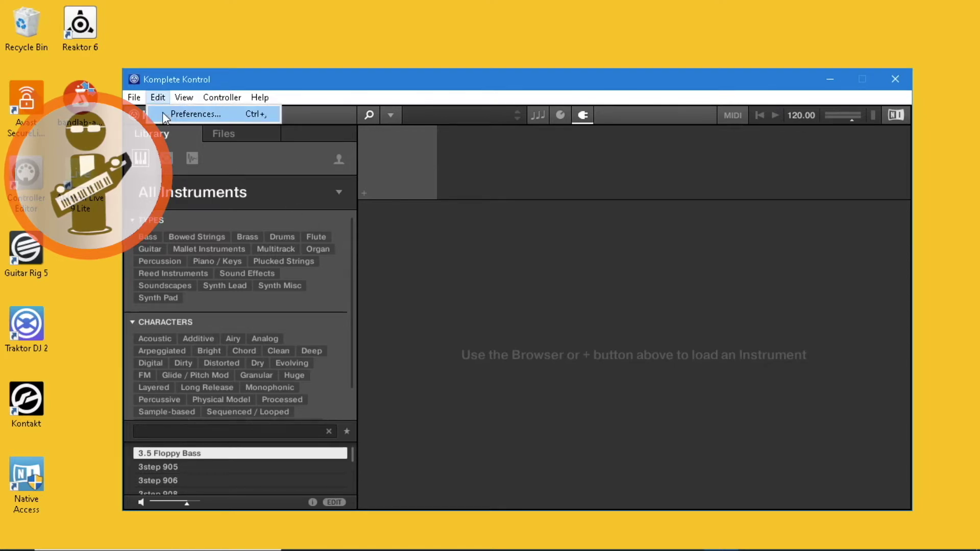
pyautogui.click(194, 114)
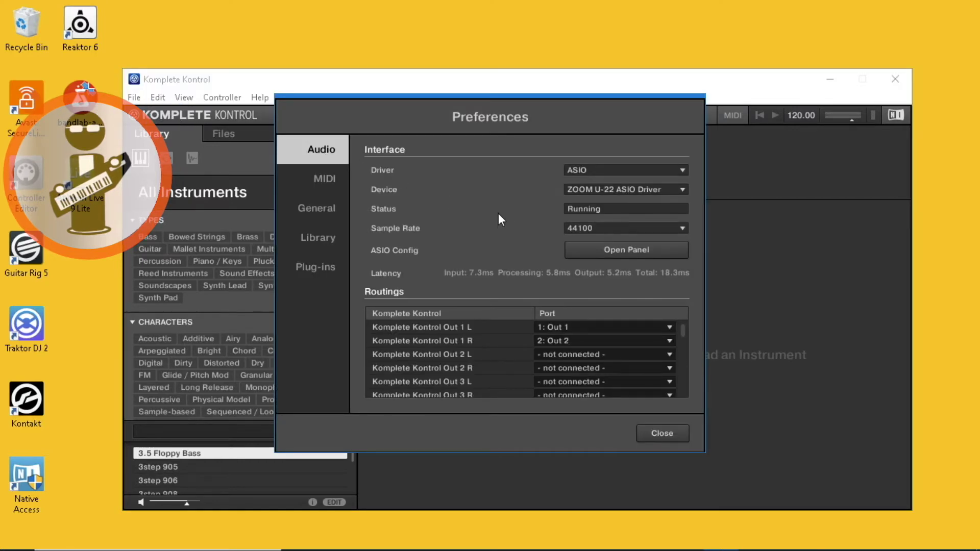
pyautogui.click(681, 168)
pyautogui.click(682, 189)
pyautogui.click(681, 189)
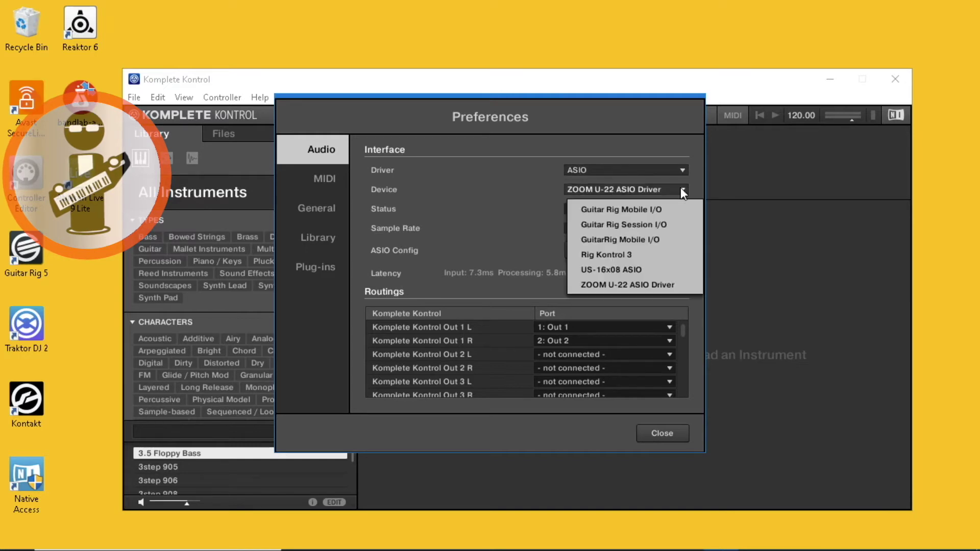
pyautogui.click(681, 286)
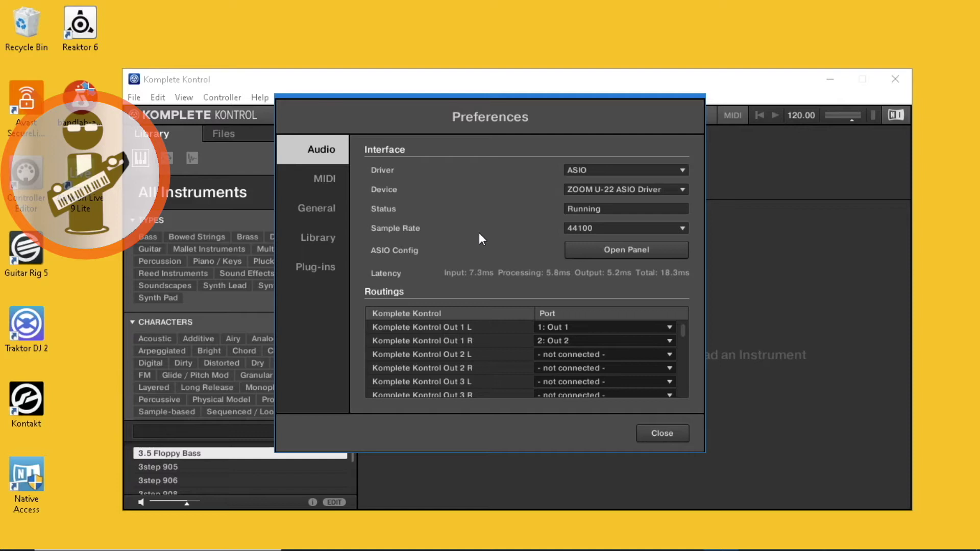
pyautogui.click(327, 178)
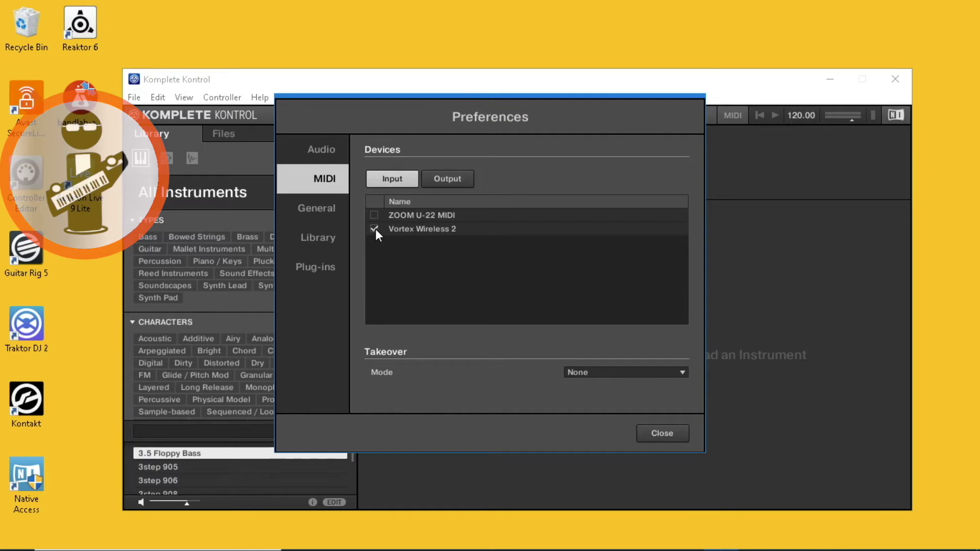
# Close Preferences and load Kontakt's Rock Guitar preset, filtering the browser by Guitar.
pyautogui.click(661, 434)
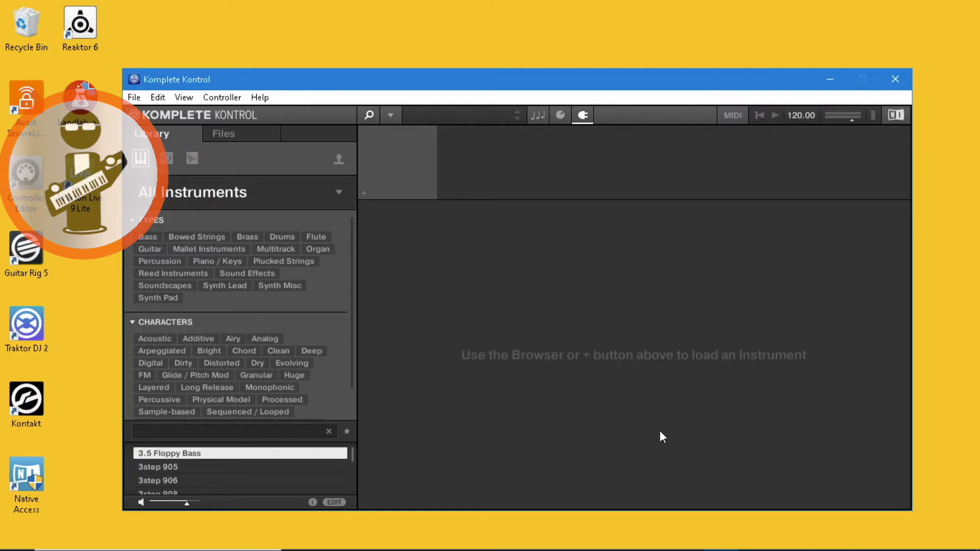
pyautogui.click(230, 195)
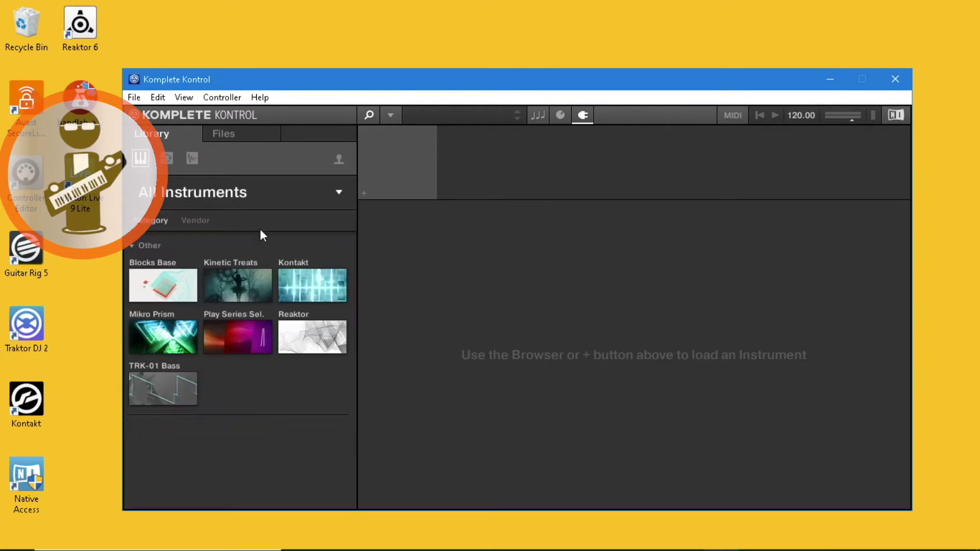
pyautogui.click(305, 287)
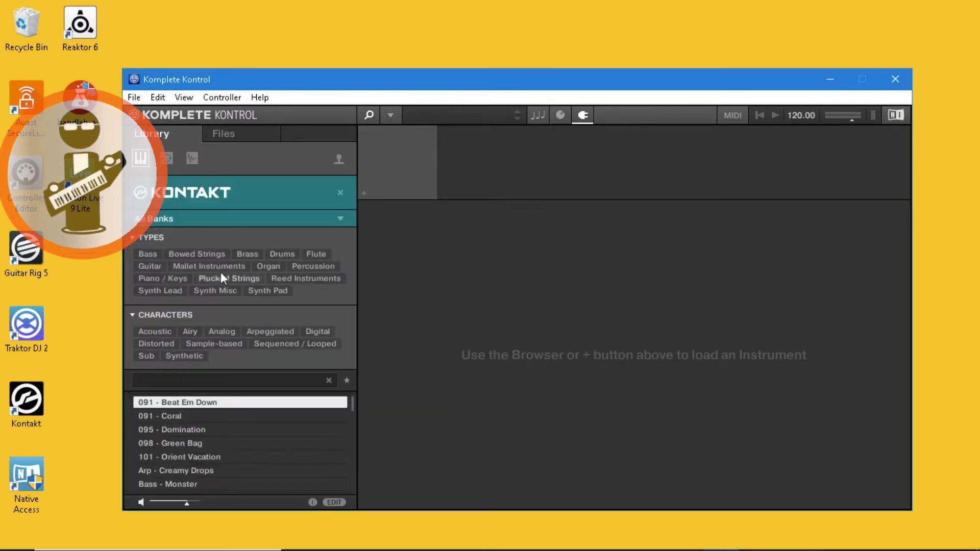
pyautogui.click(155, 266)
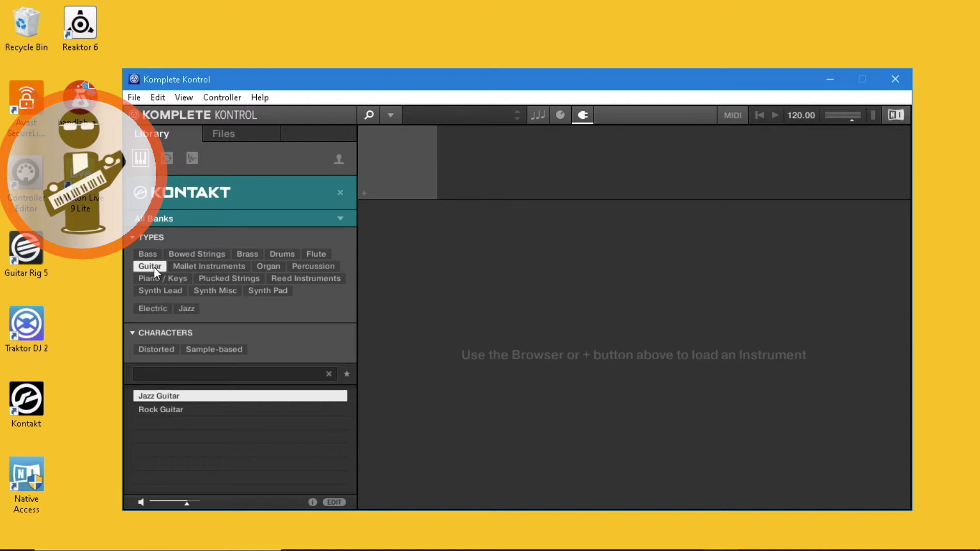
pyautogui.doubleClick(196, 409)
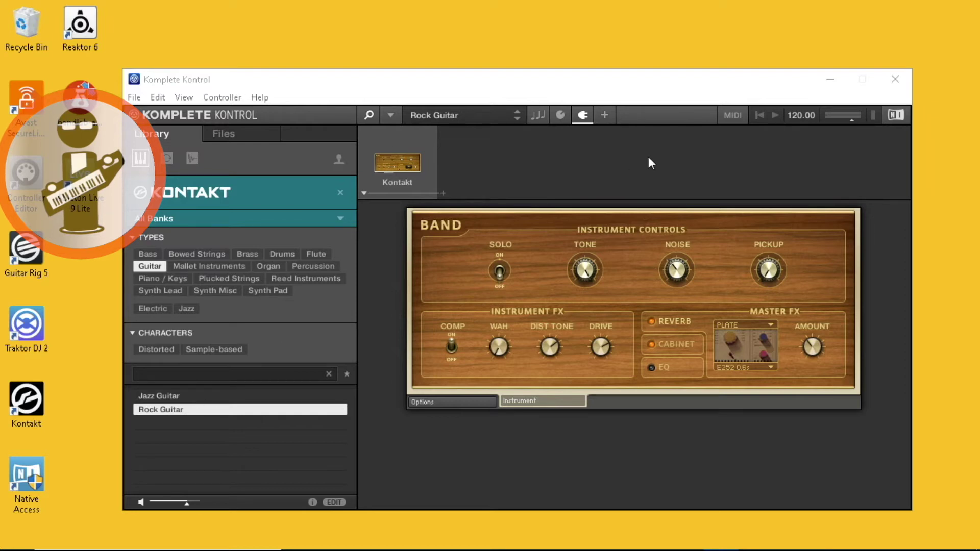
# MIDI-learn Vortex knobs to CC 14–21 and preset/plug-in buttons to CC 36–39, 42, 43.
pyautogui.click(728, 117)
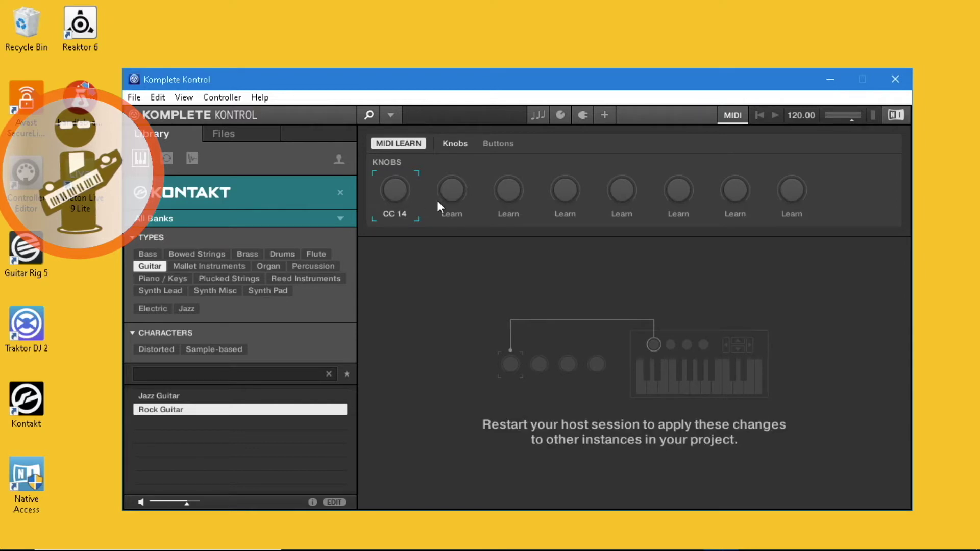
pyautogui.click(456, 199)
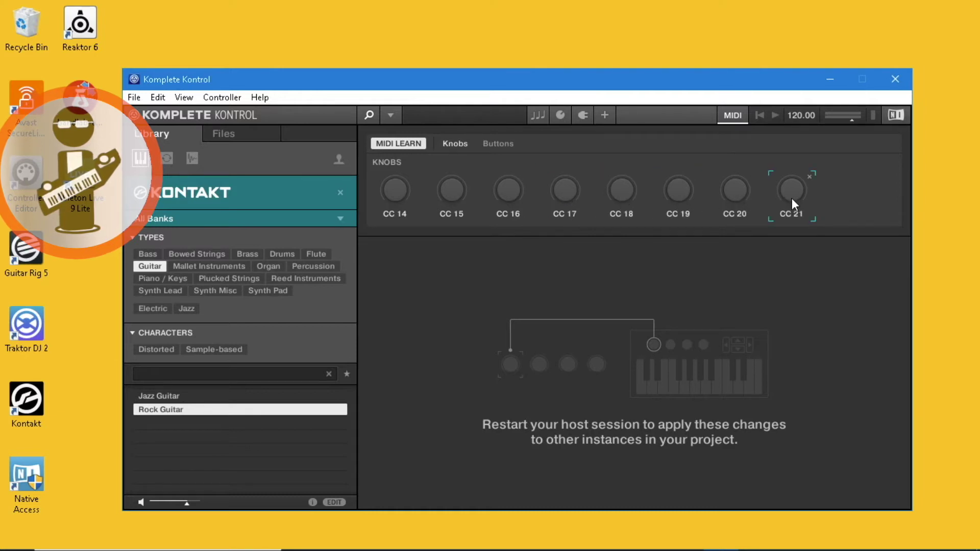
pyautogui.click(503, 147)
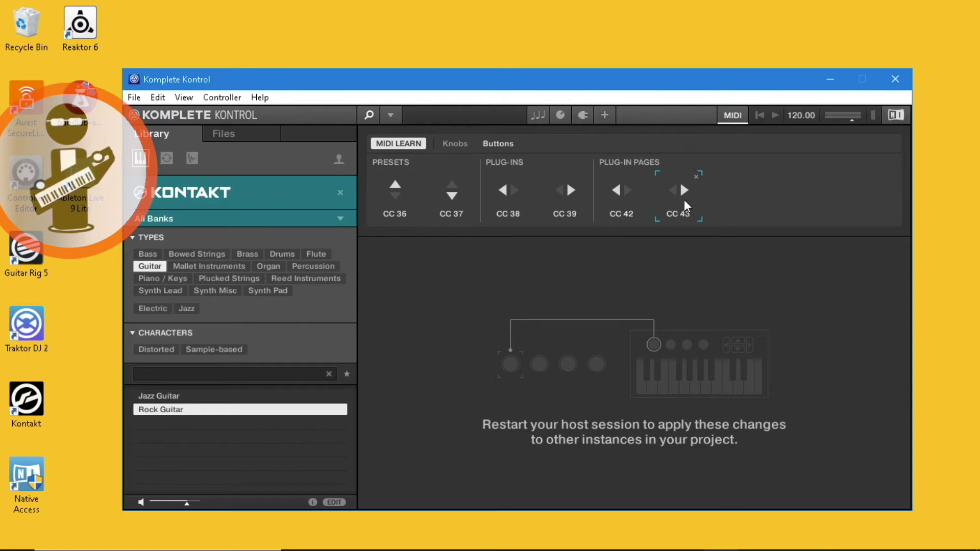
# Unlock Rock Guitar's control pages and remove then reassign the Pickup knob on the Controls page.
pyautogui.click(732, 117)
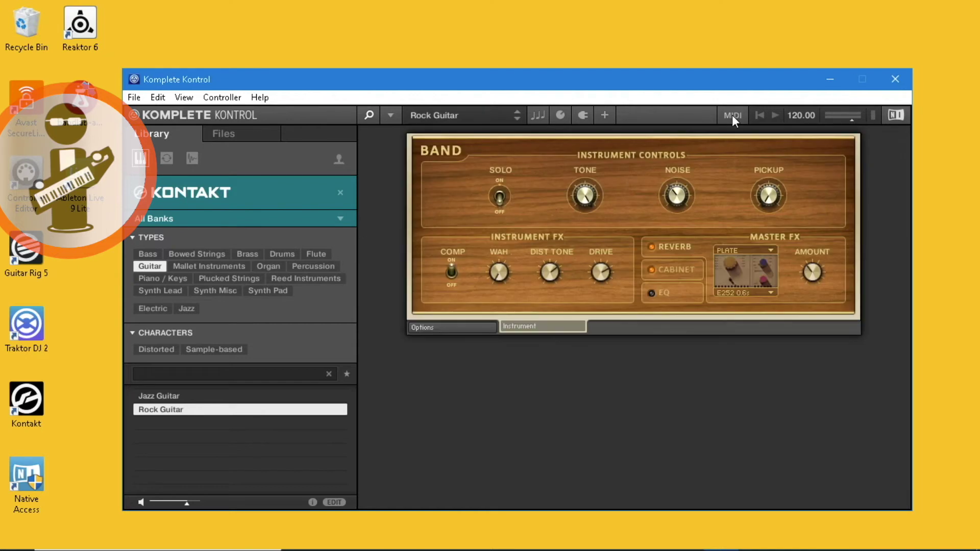
pyautogui.click(560, 117)
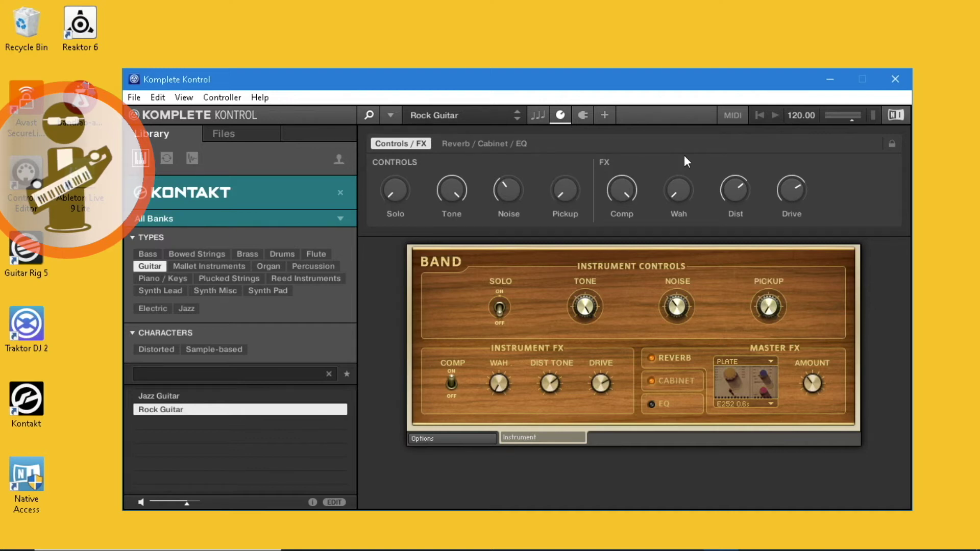
pyautogui.click(891, 144)
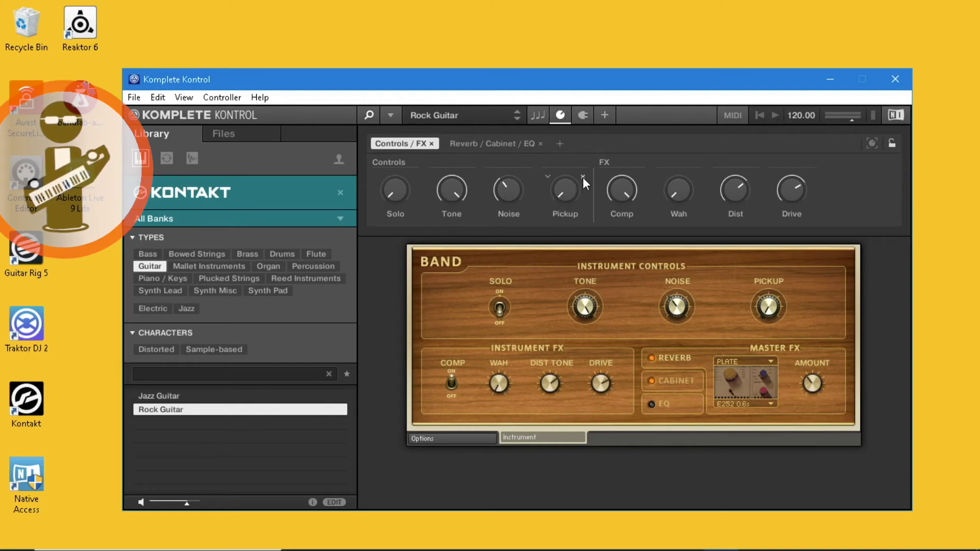
pyautogui.click(582, 177)
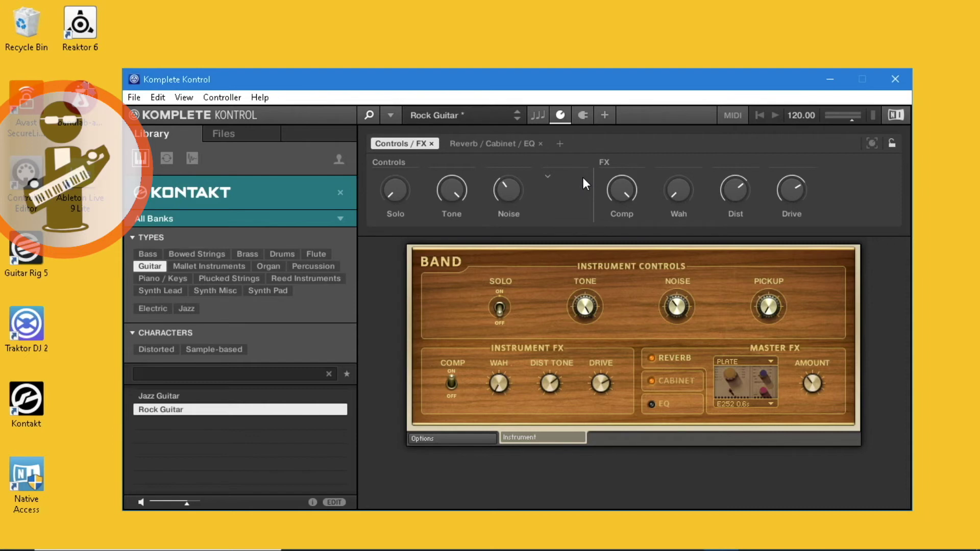
pyautogui.click(545, 177)
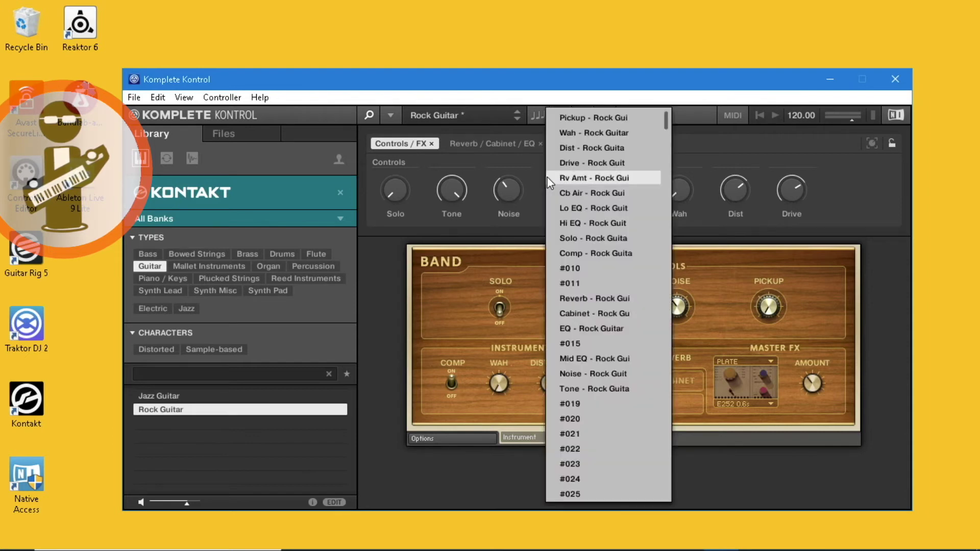
pyautogui.click(590, 117)
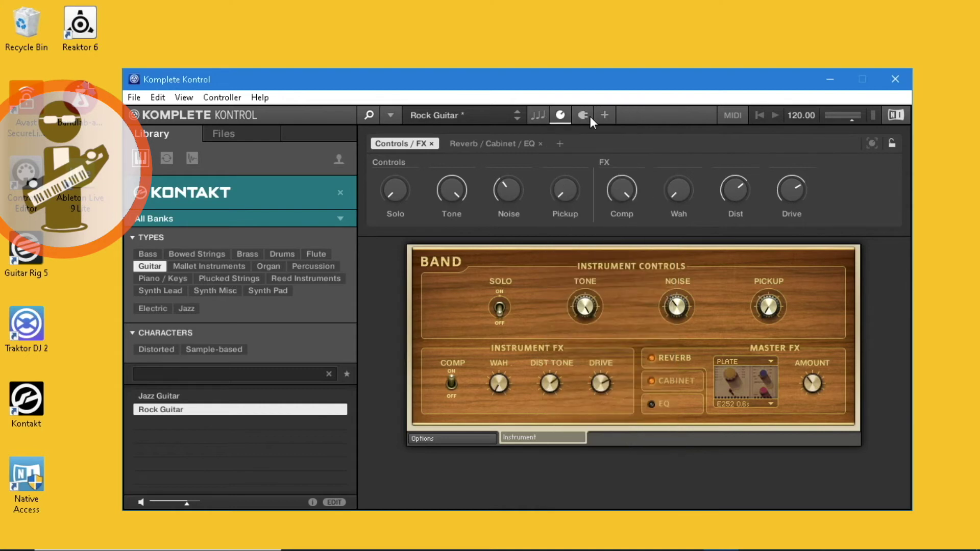
# Add Page 3 with Cb Air after Reverb / Cabinet / EQ, delete it, and lock the pages.
pyautogui.click(522, 146)
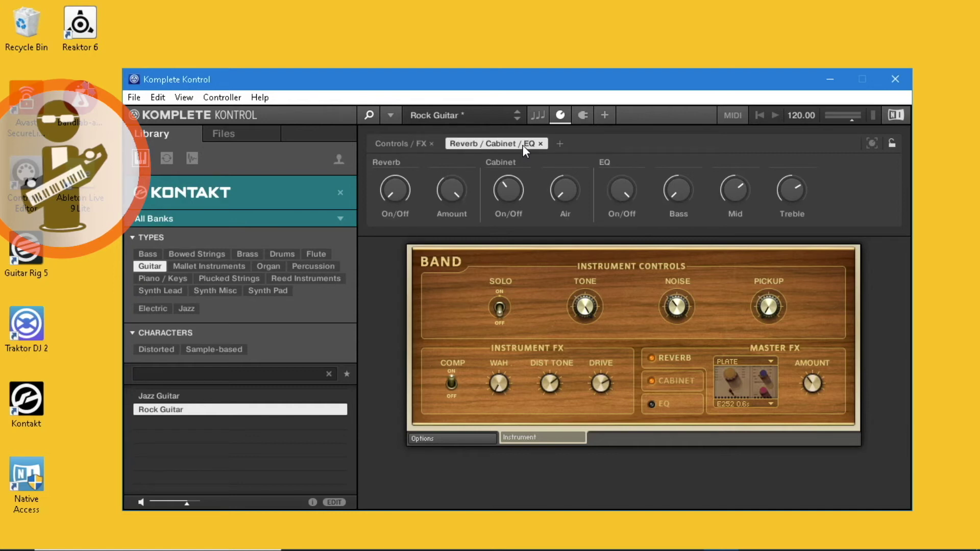
pyautogui.click(561, 144)
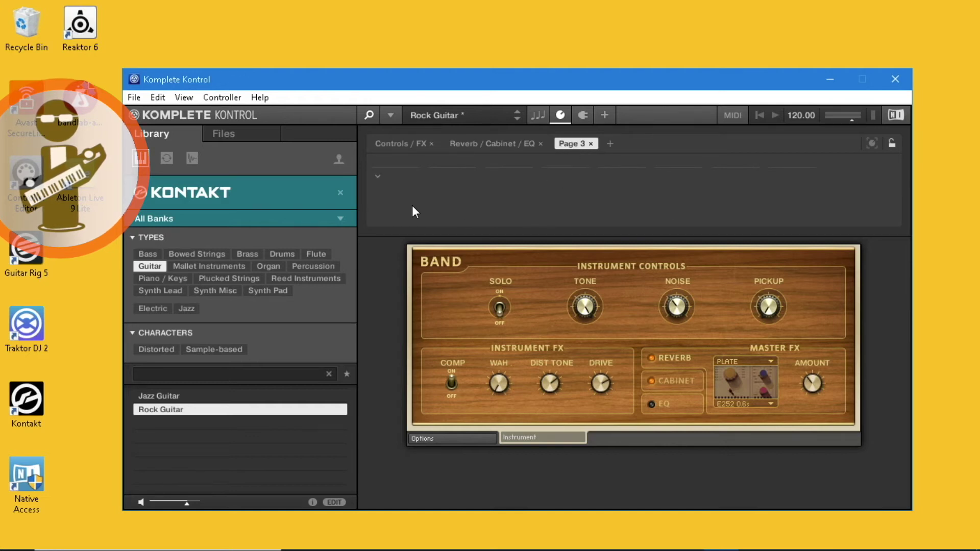
pyautogui.click(377, 176)
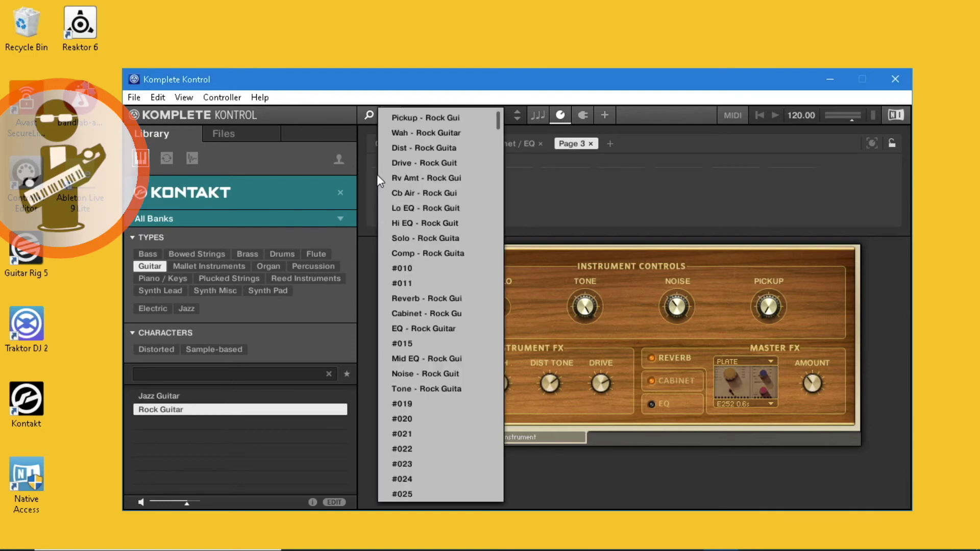
pyautogui.click(412, 192)
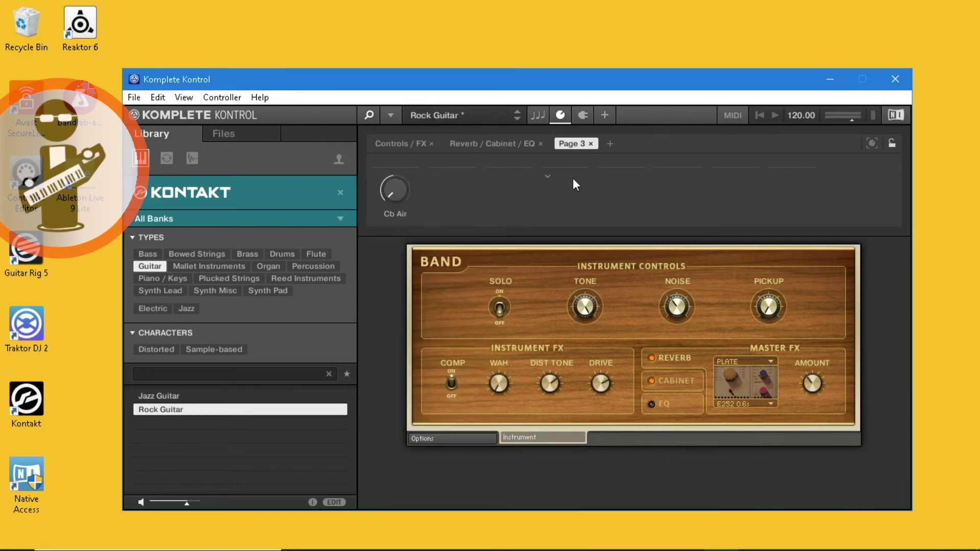
pyautogui.click(590, 142)
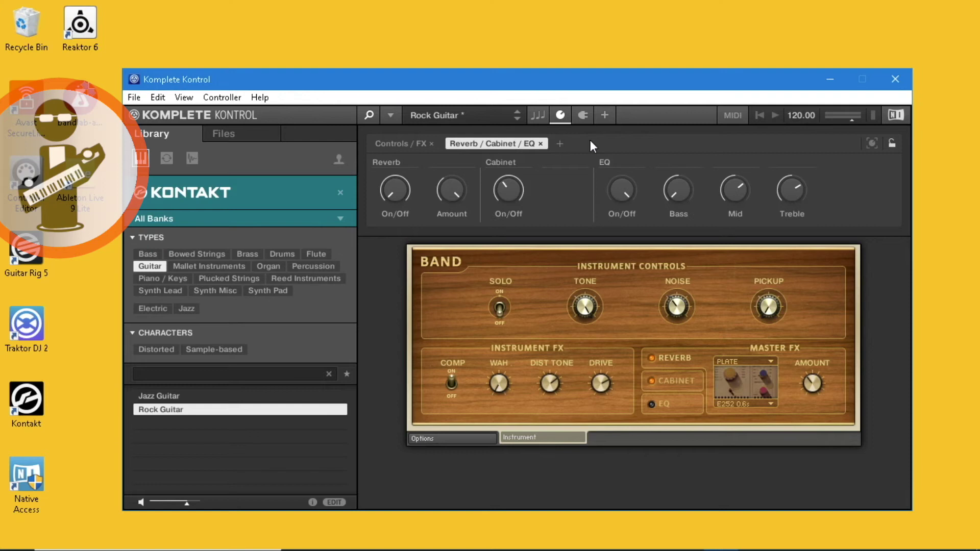
pyautogui.click(891, 144)
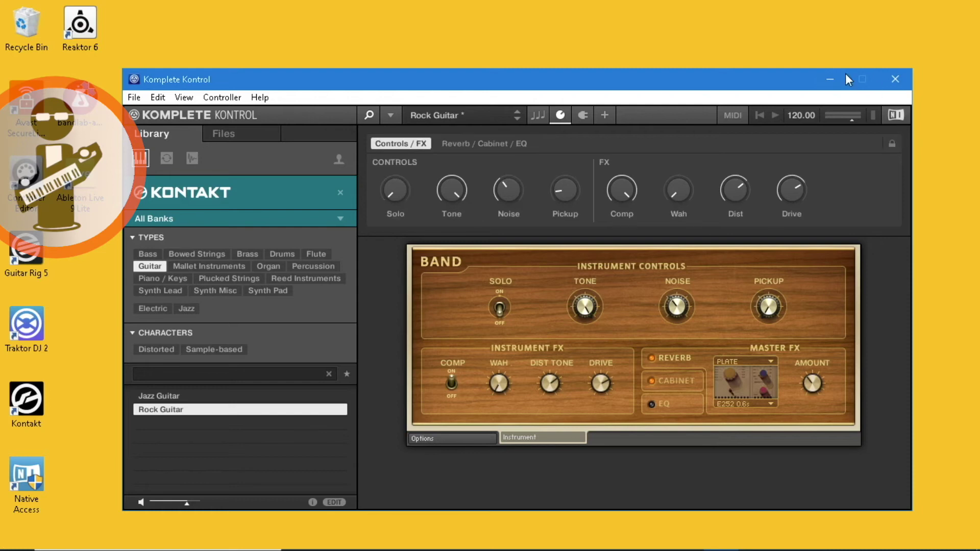
# Add a Supercharger effect after Kontakt in the empty FX slot, loading its Distorted Guitar preset.
pyautogui.click(581, 115)
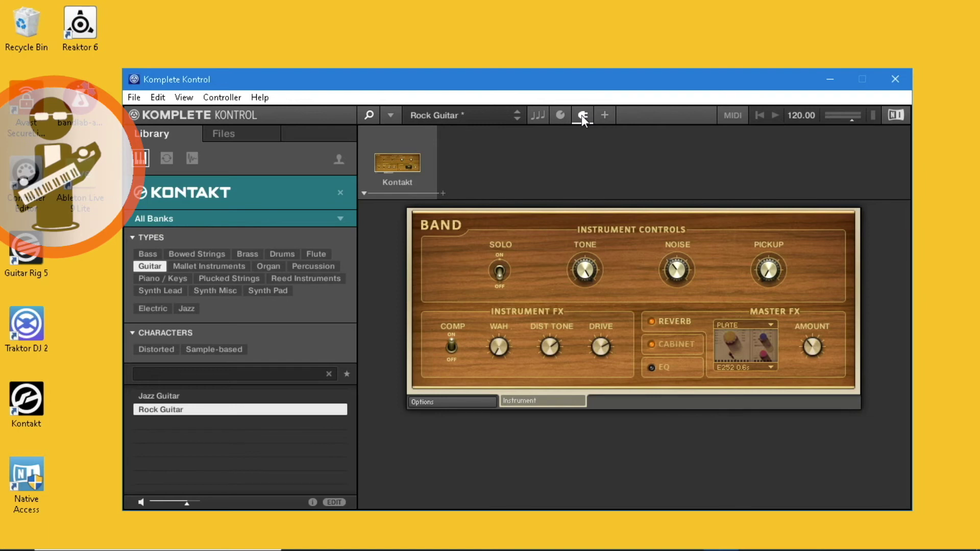
pyautogui.click(468, 169)
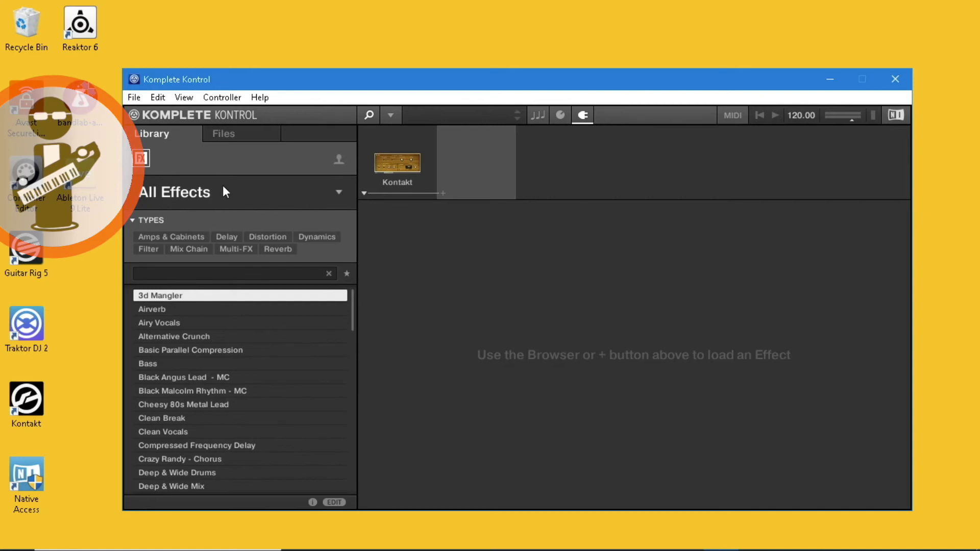
pyautogui.click(204, 188)
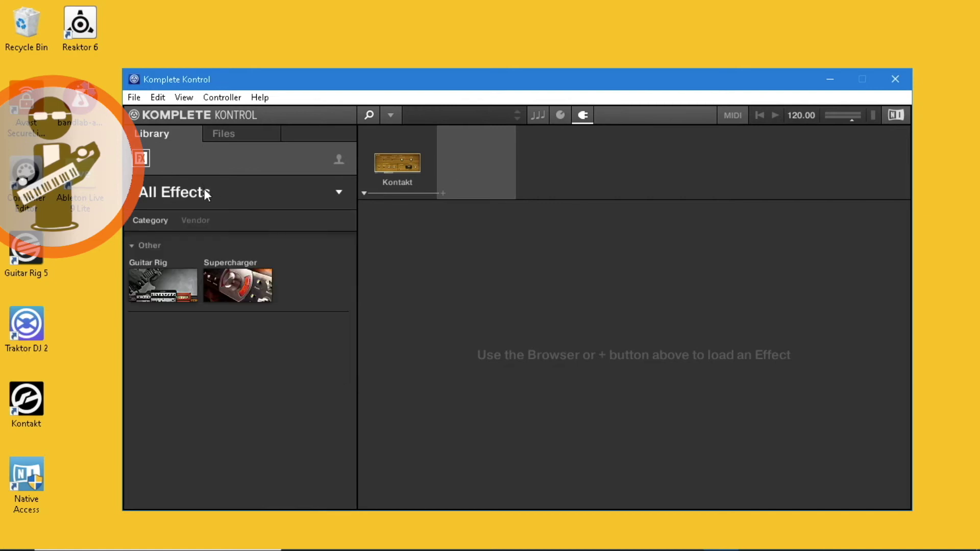
pyautogui.click(241, 281)
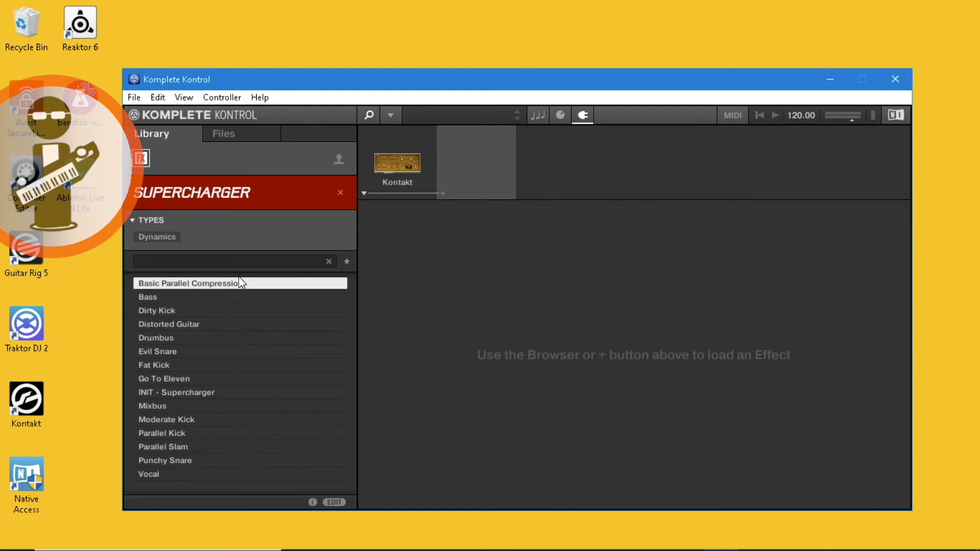
pyautogui.click(192, 325)
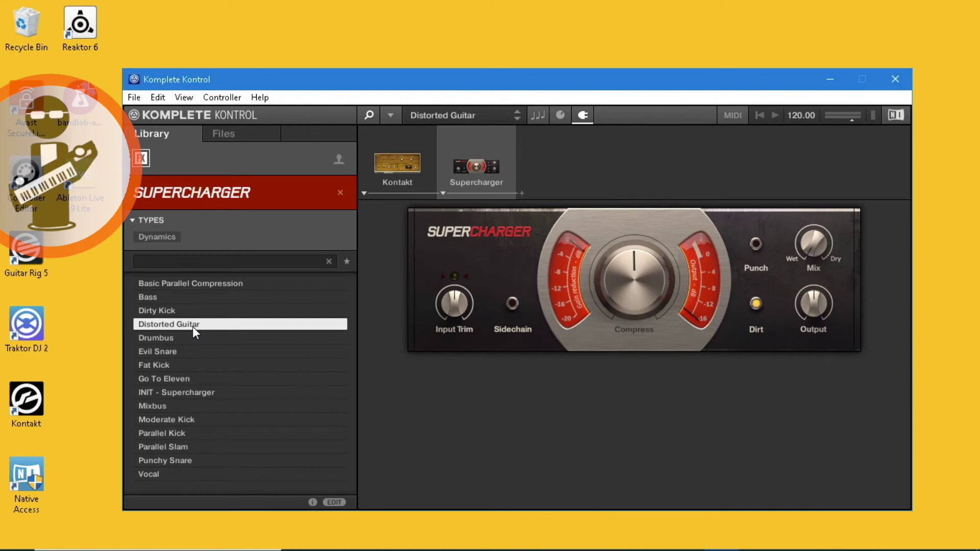
# Compare neighbouring Supercharger presets, then settle back on Distorted Guitar.
pyautogui.press('Down')
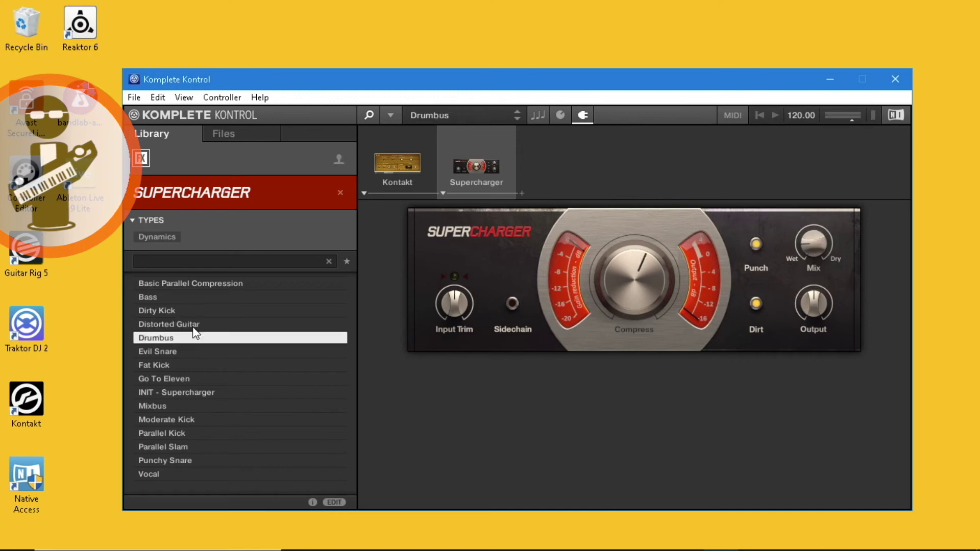
pyautogui.press('Up')
pyautogui.press('Down')
pyautogui.press('Down')
pyautogui.press('Up')
pyautogui.press('Up')
pyautogui.press('Up')
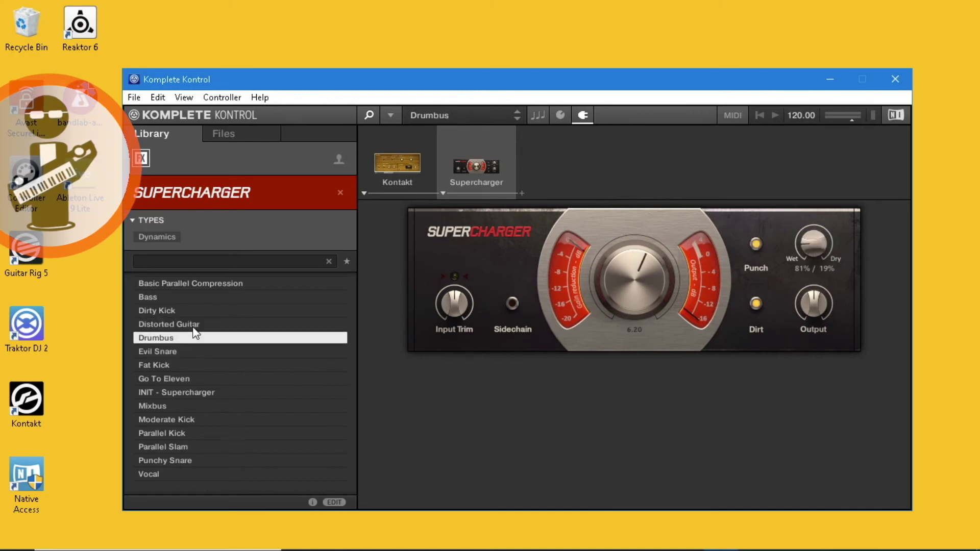
pyautogui.press('Down')
pyautogui.press('Down')
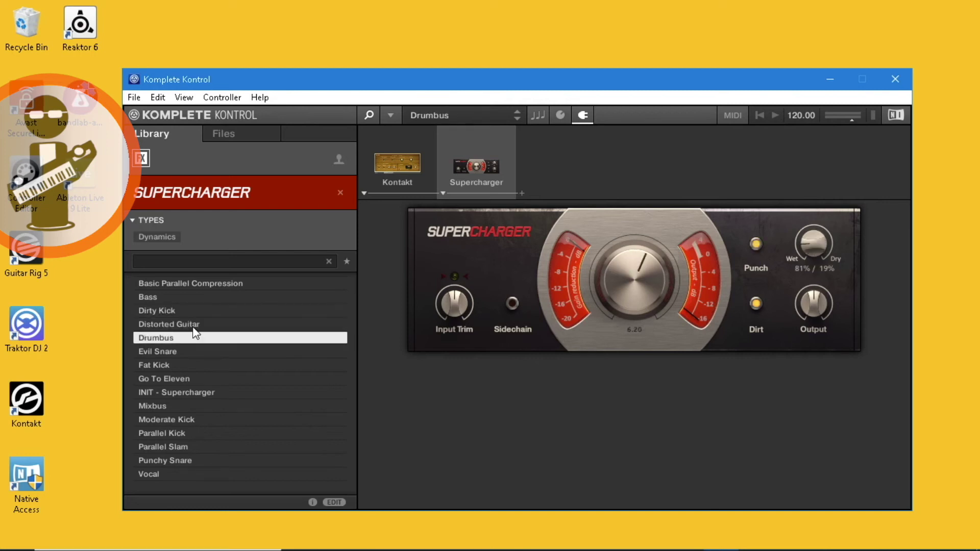
pyautogui.press('Up')
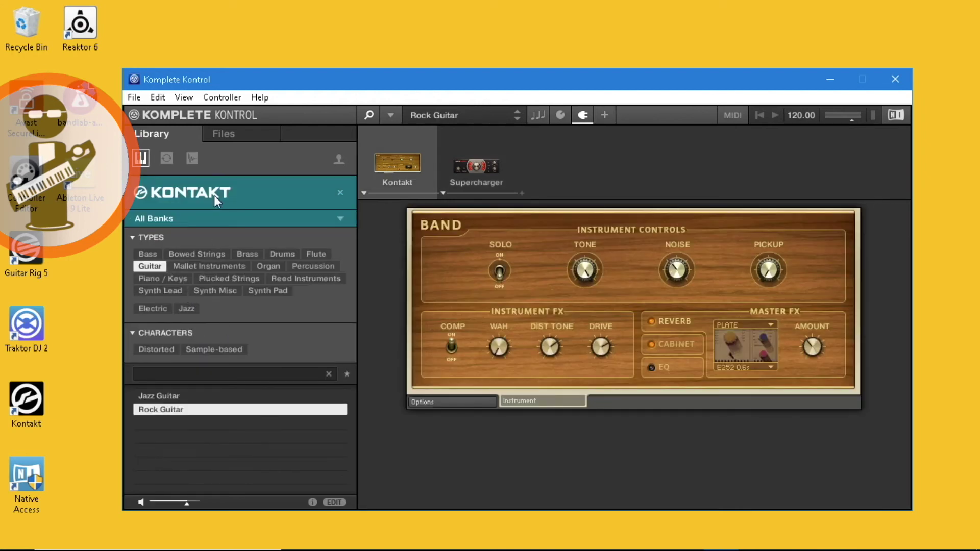
# Save As a new user preset, appending 'user 2' to the name to get 'Rock Guitar user 2'.
pyautogui.click(134, 98)
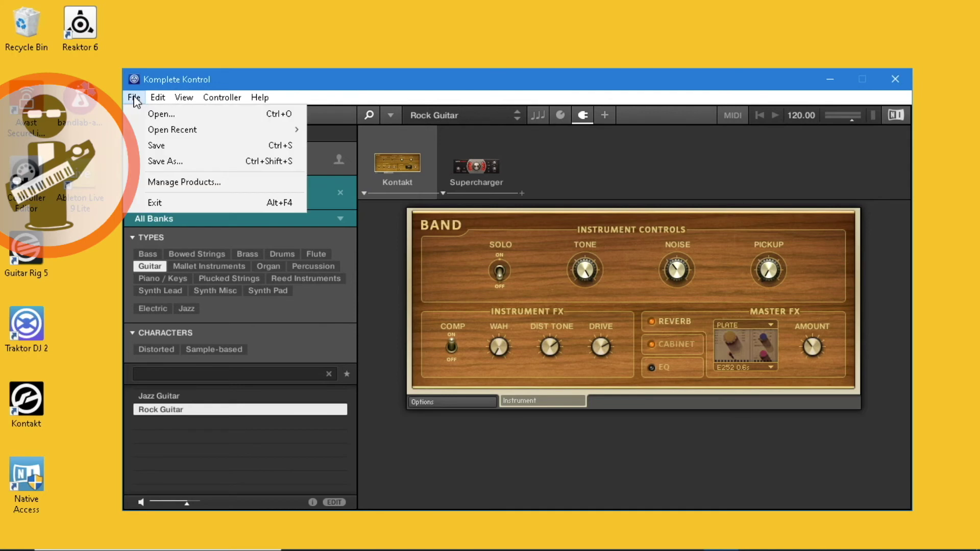
pyautogui.click(163, 162)
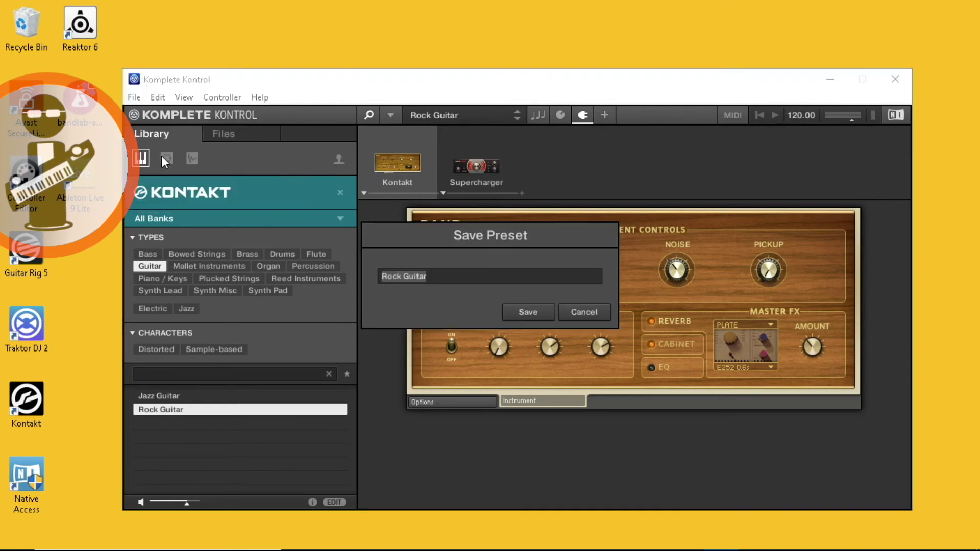
pyautogui.click(465, 276)
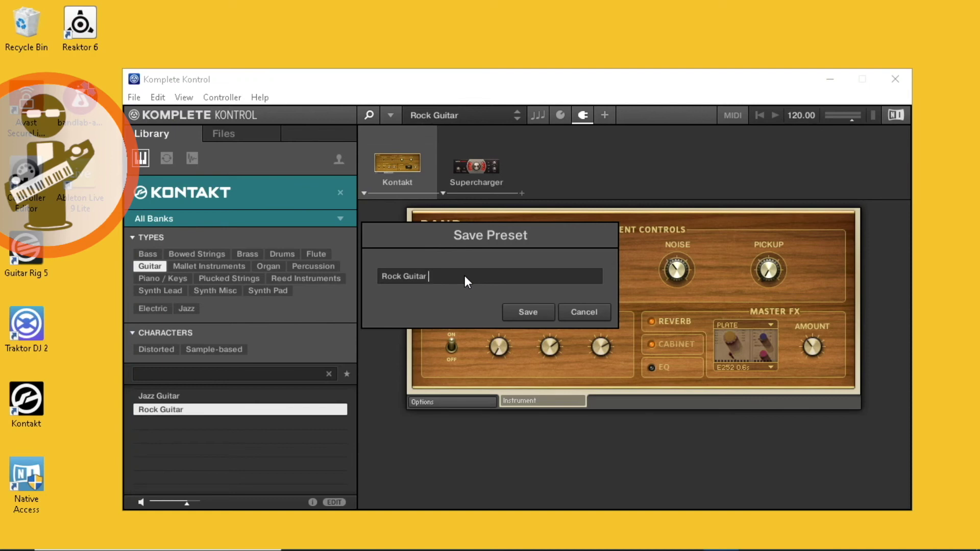
pyautogui.write('user 2')
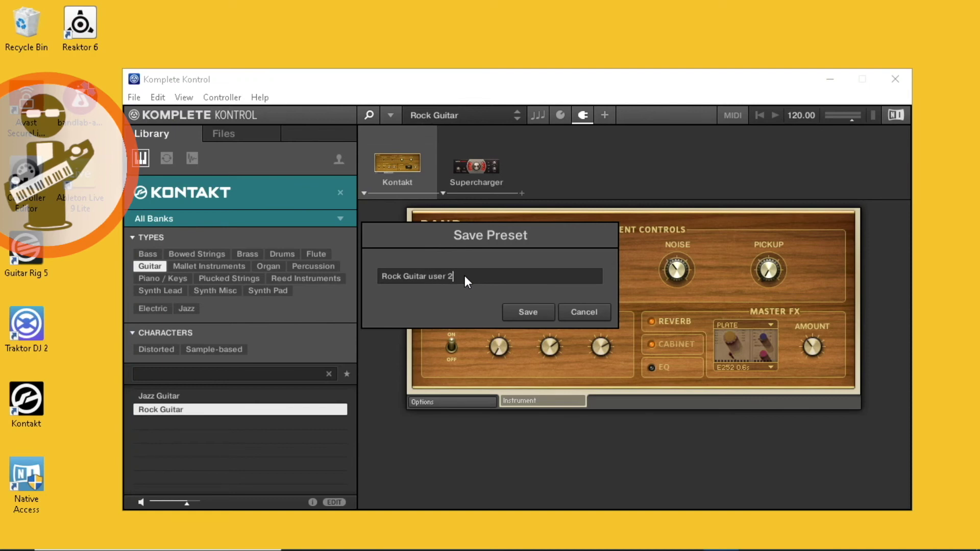
pyautogui.click(538, 310)
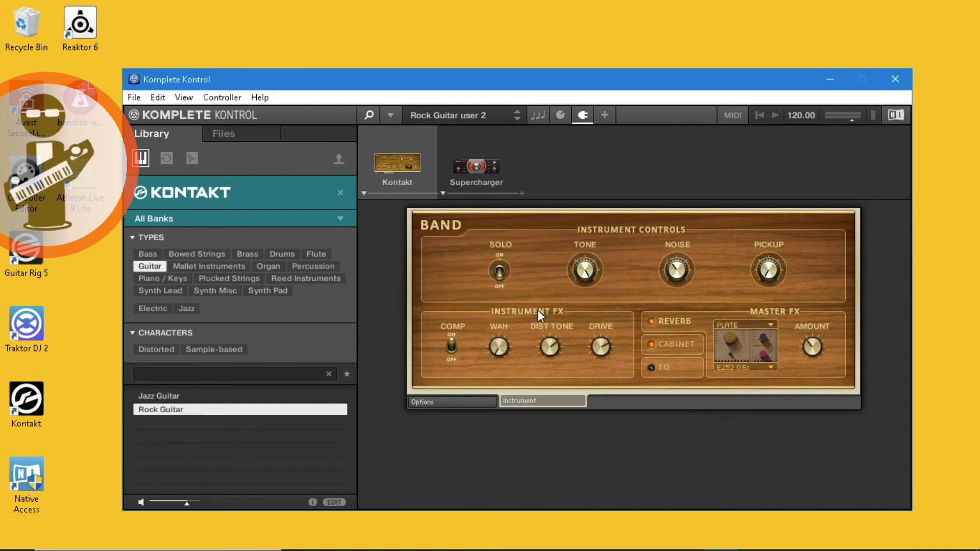
pyautogui.click(340, 160)
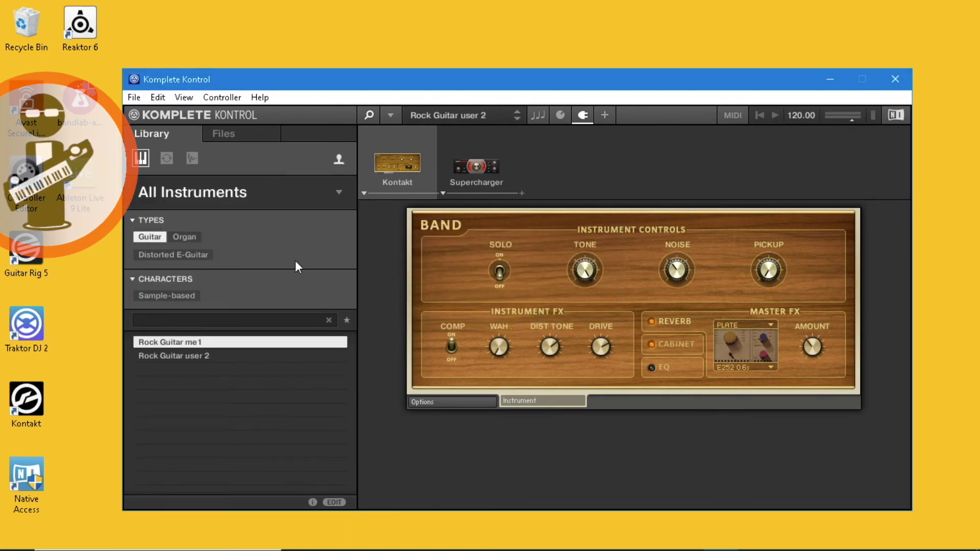
pyautogui.click(258, 356)
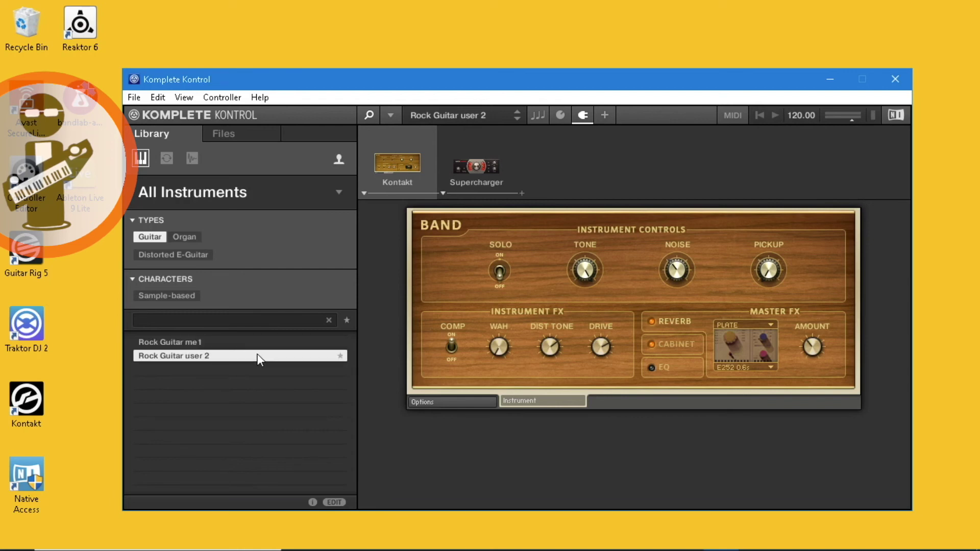
pyautogui.click(339, 160)
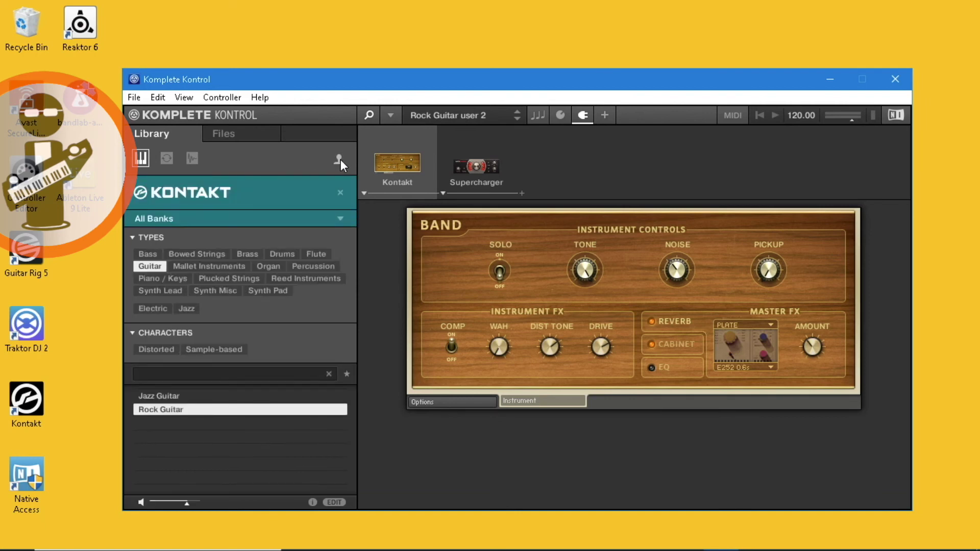